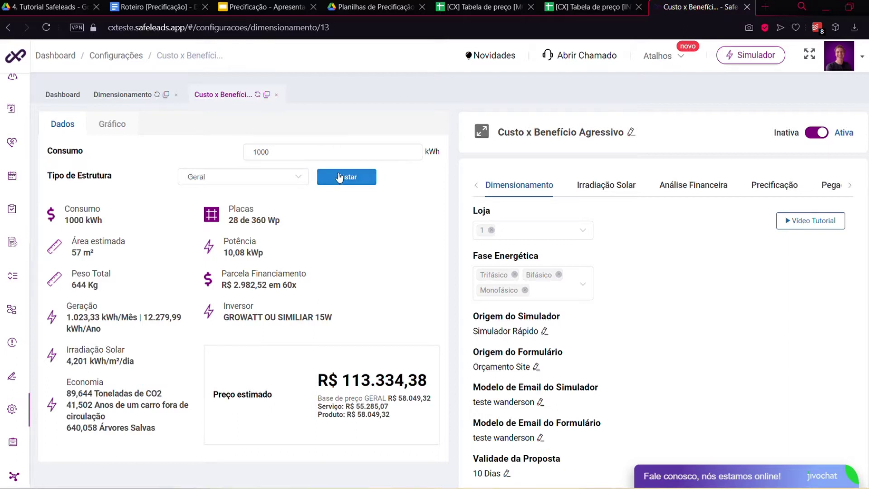
Examine the return-on-investment chart and payback period for the 1000 kWh sizing test.
{"action": "left_click", "coordinate": [109, 125]}
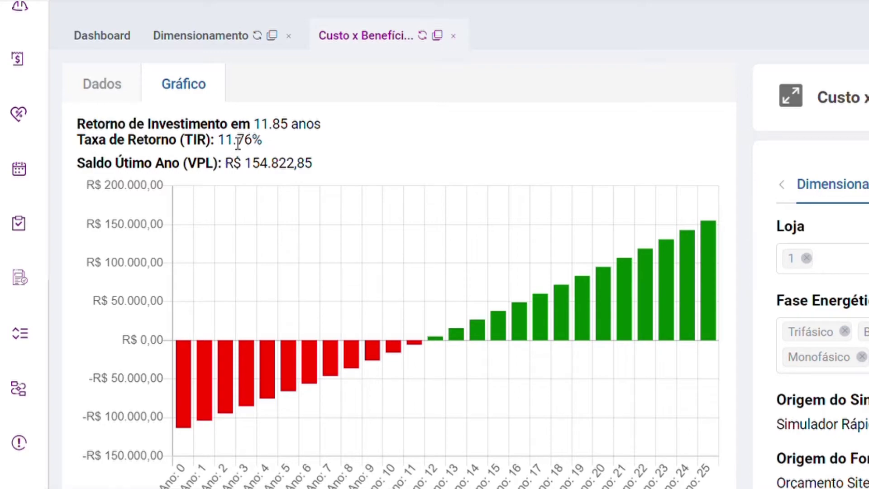
{"action": "left_click_drag", "start_coordinate": [261, 124], "coordinate": [323, 130]}
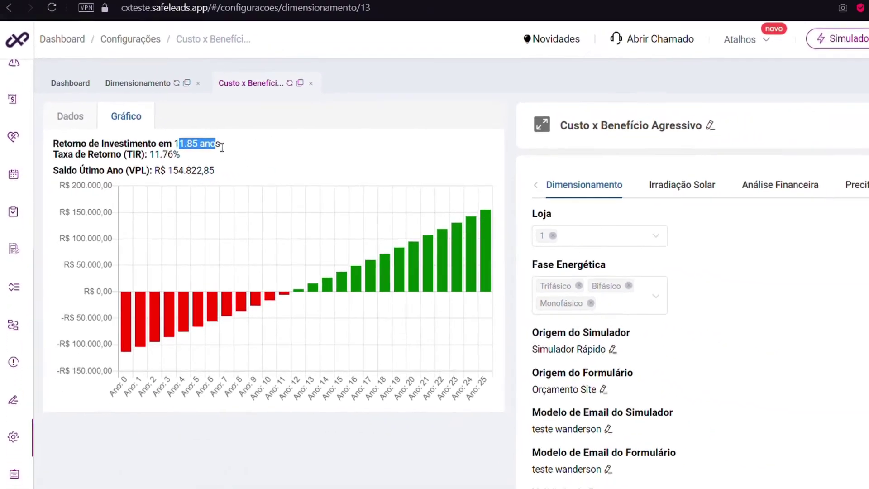
{"action": "left_click", "coordinate": [217, 147]}
{"action": "left_click", "coordinate": [36, 110]}
{"action": "left_click", "coordinate": [251, 83]}
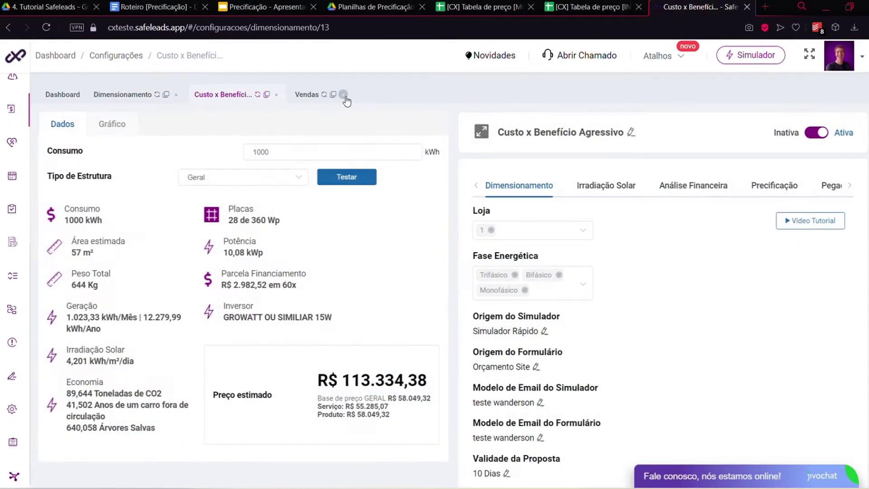
{"action": "left_click", "coordinate": [343, 94]}
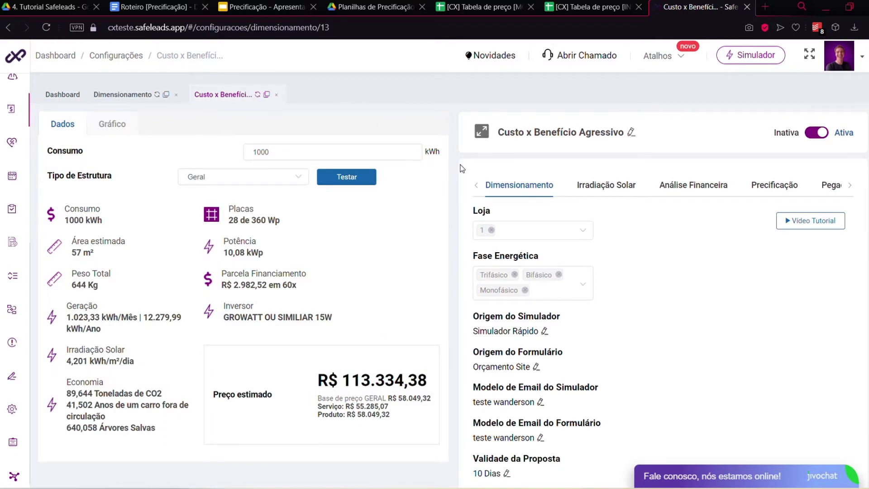
Assign the Custo x Benefício Agressivo sizing to the Salvador and CURITIBA ENERGIA stores, removing store 1.
{"action": "scroll", "coordinate": [460, 168], "scroll_direction": "down", "scroll_amount": 1}
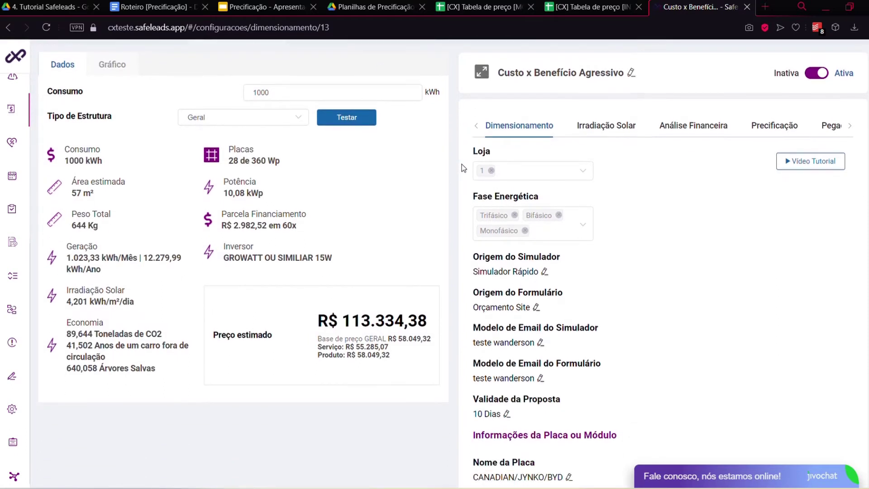
{"action": "left_click", "coordinate": [573, 170]}
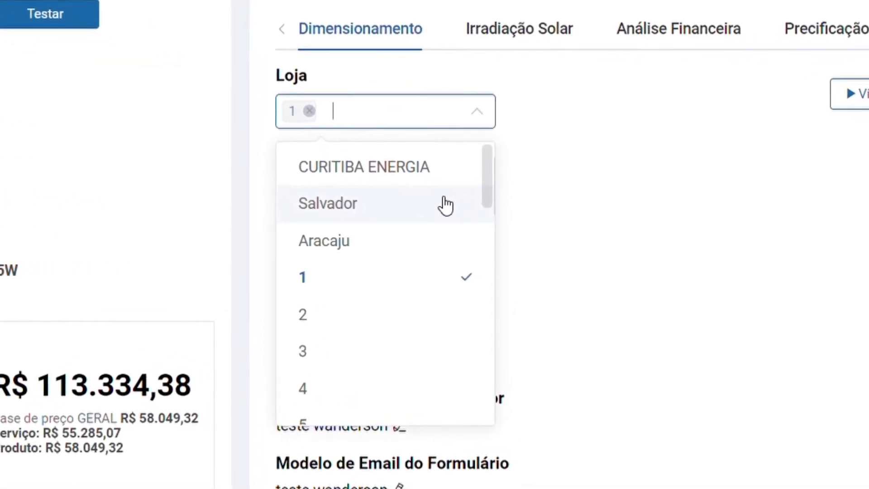
{"action": "left_click", "coordinate": [408, 202]}
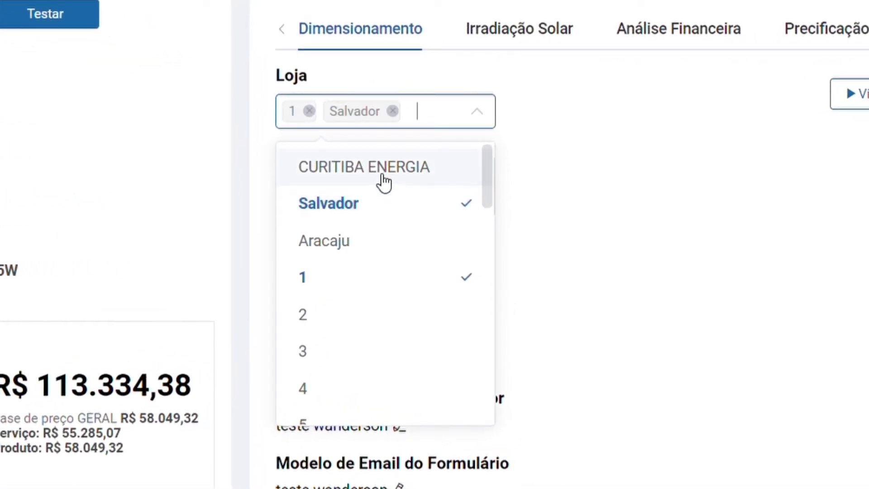
{"action": "left_click", "coordinate": [381, 181]}
{"action": "left_click", "coordinate": [367, 305]}
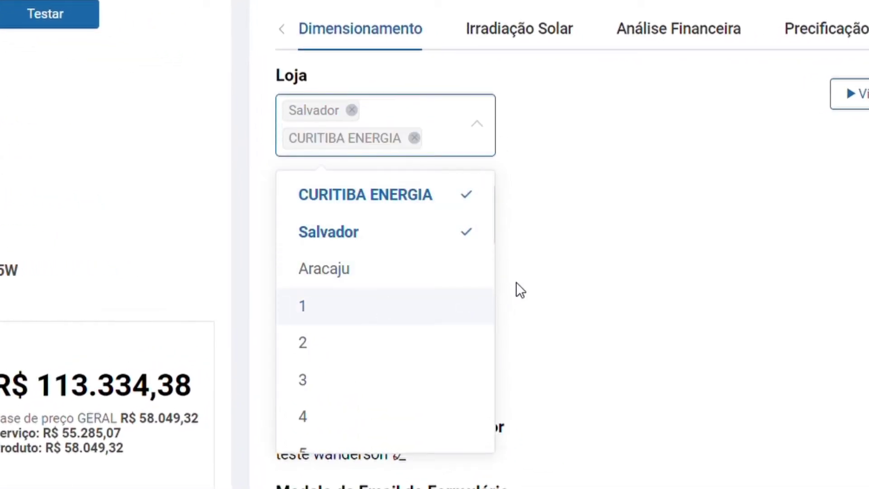
{"action": "left_click", "coordinate": [573, 241]}
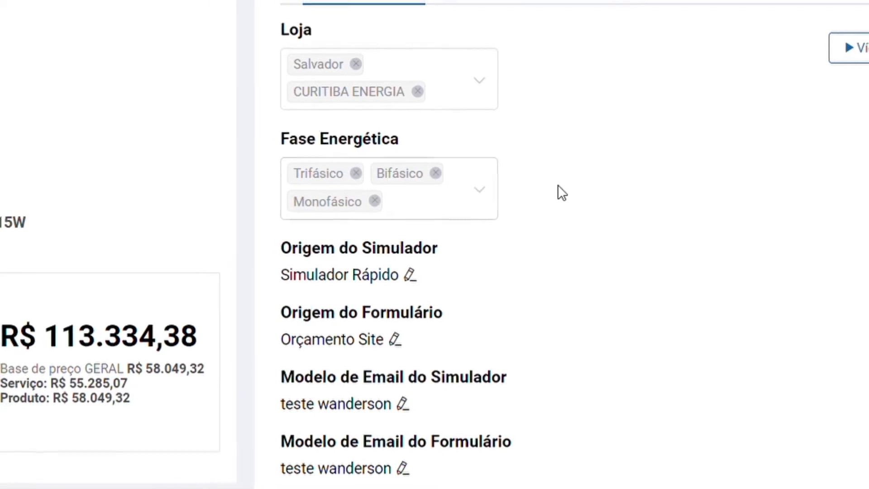
Set the panel spacing percentage (Porcentagem de Espaçamento da Placa) to 15% in the module information.
{"action": "scroll", "coordinate": [629, 242], "scroll_direction": "down", "scroll_amount": 1}
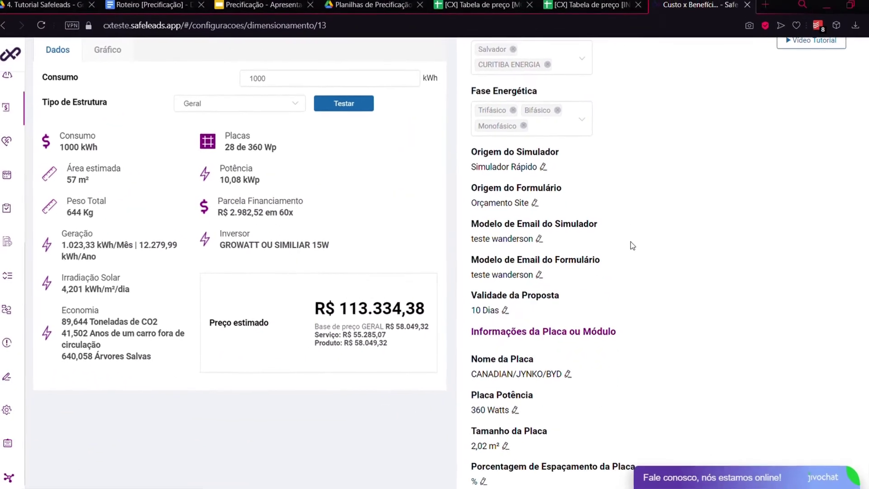
{"action": "scroll", "coordinate": [593, 234], "scroll_direction": "down", "scroll_amount": 1}
{"action": "scroll", "coordinate": [593, 233], "scroll_direction": "up", "scroll_amount": 2}
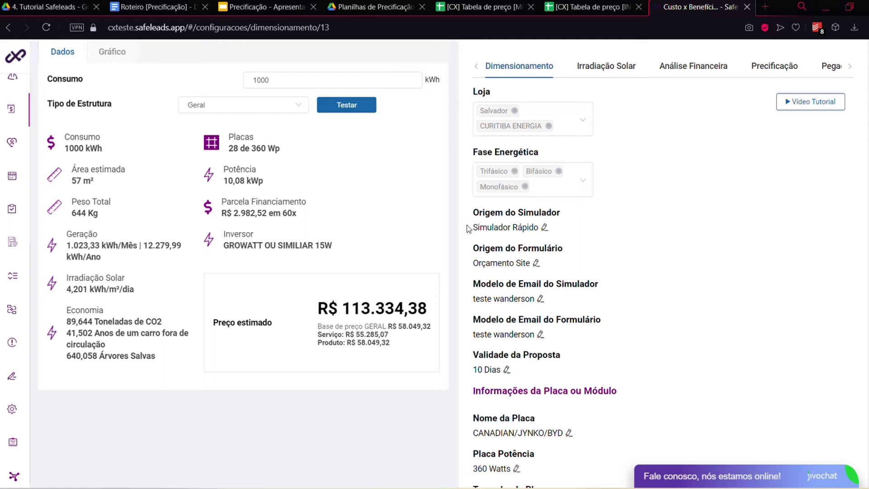
{"action": "scroll", "coordinate": [466, 253], "scroll_direction": "down", "scroll_amount": 3}
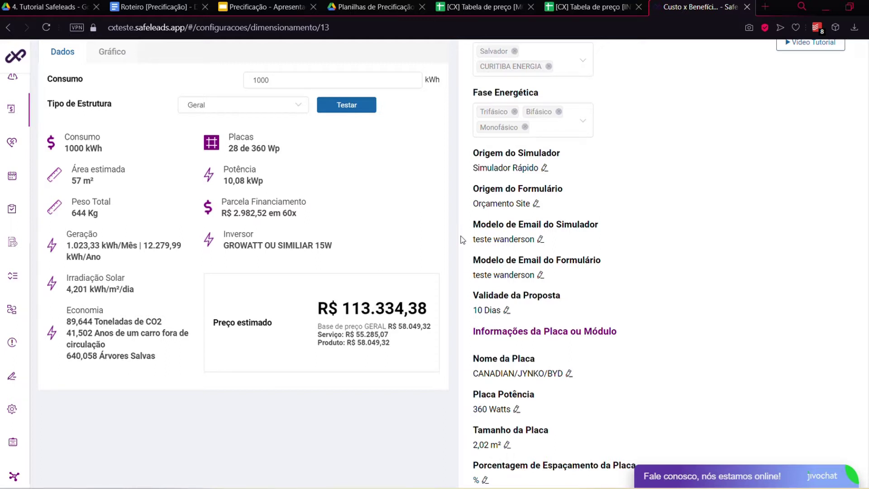
{"action": "scroll", "coordinate": [461, 239], "scroll_direction": "down", "scroll_amount": 3}
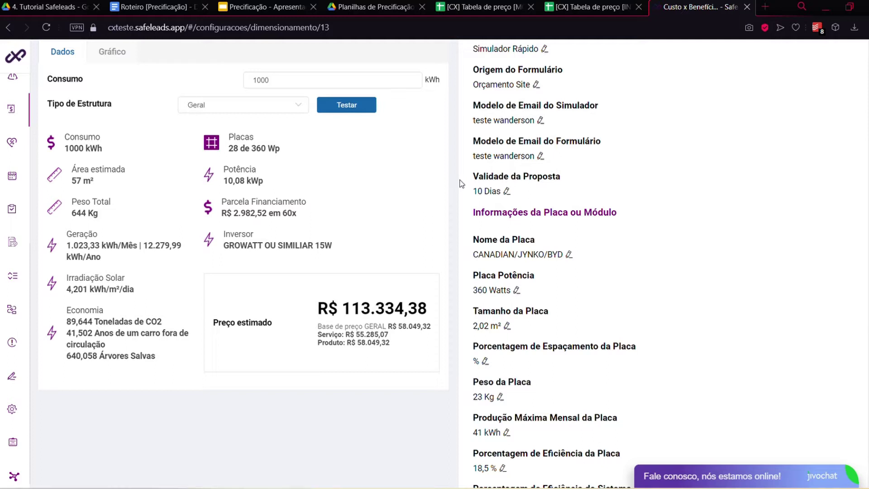
{"action": "scroll", "coordinate": [460, 184], "scroll_direction": "down", "scroll_amount": 1}
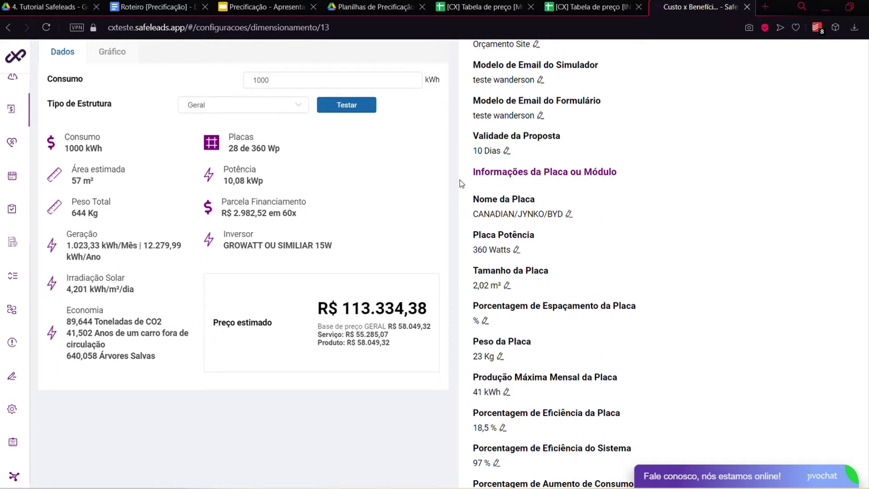
{"action": "scroll", "coordinate": [461, 183], "scroll_direction": "down", "scroll_amount": 2}
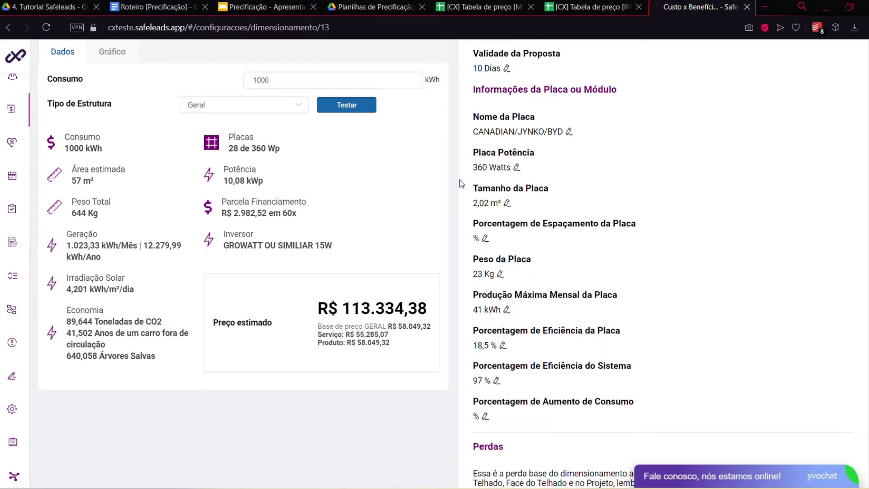
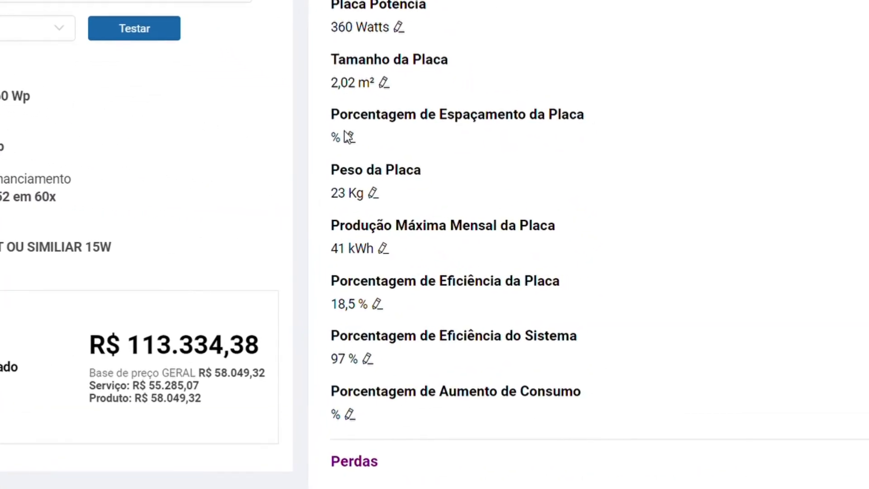
{"action": "left_click", "coordinate": [349, 138]}
{"action": "double_click", "coordinate": [399, 202]}
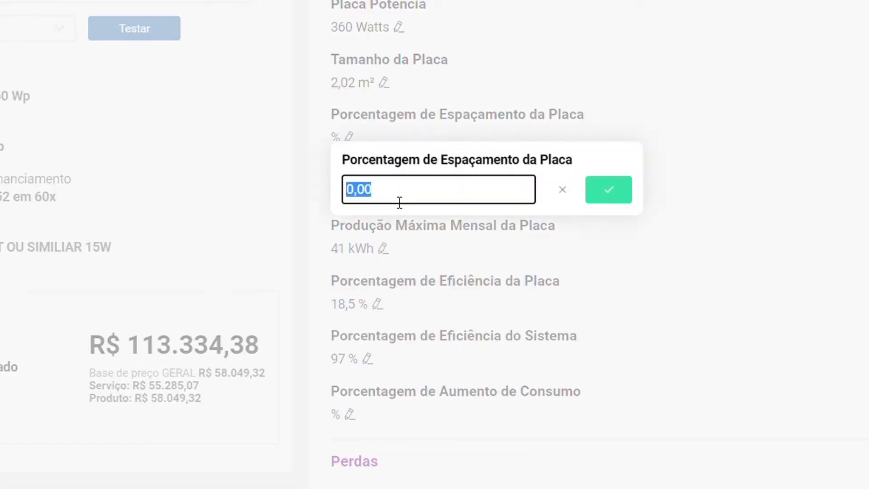
{"action": "type", "text": "1500"}
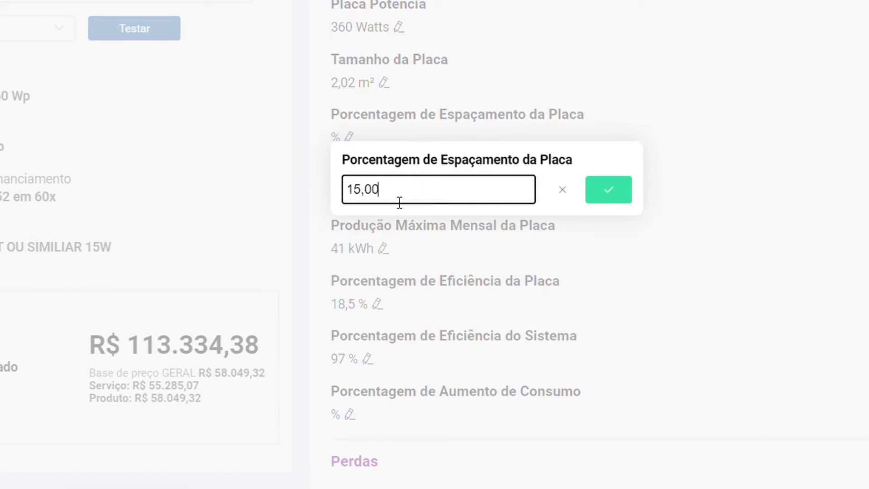
{"action": "left_click", "coordinate": [610, 184]}
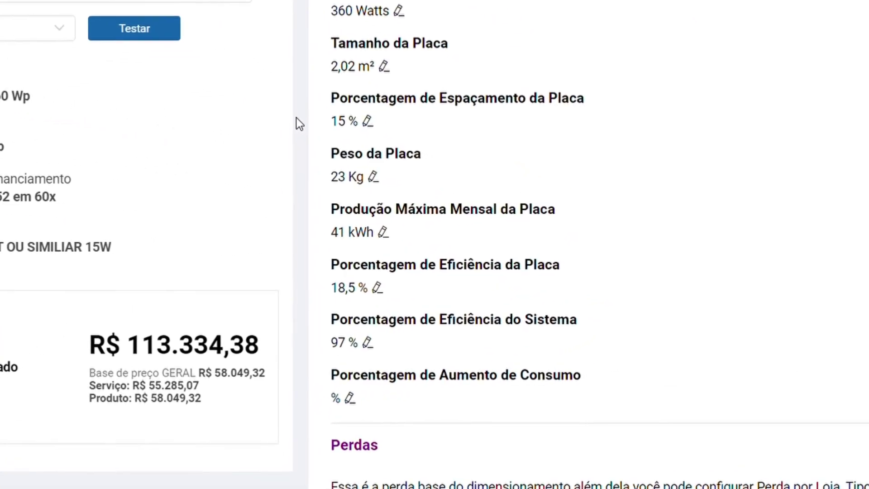
Review the panel weight, production, efficiency, base loss and roof-face excess loss settings of the sizing.
{"action": "scroll", "coordinate": [296, 118], "scroll_direction": "down", "scroll_amount": 2}
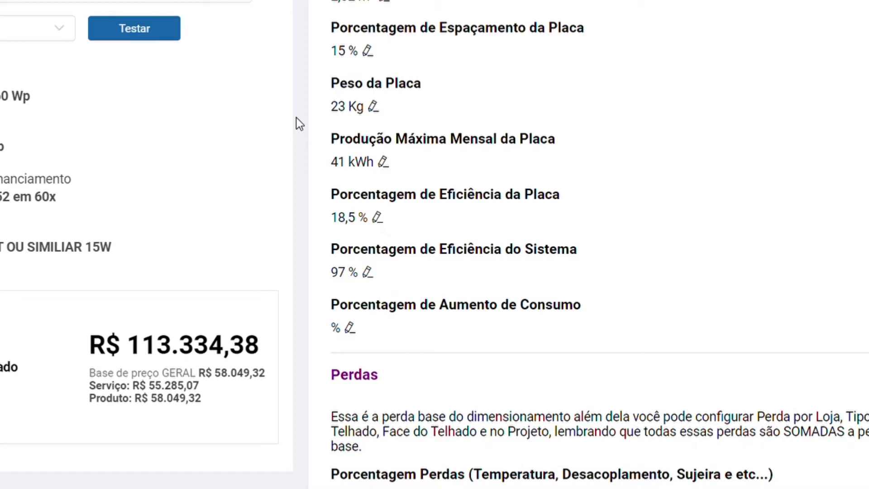
{"action": "scroll", "coordinate": [296, 117], "scroll_direction": "down", "scroll_amount": 1}
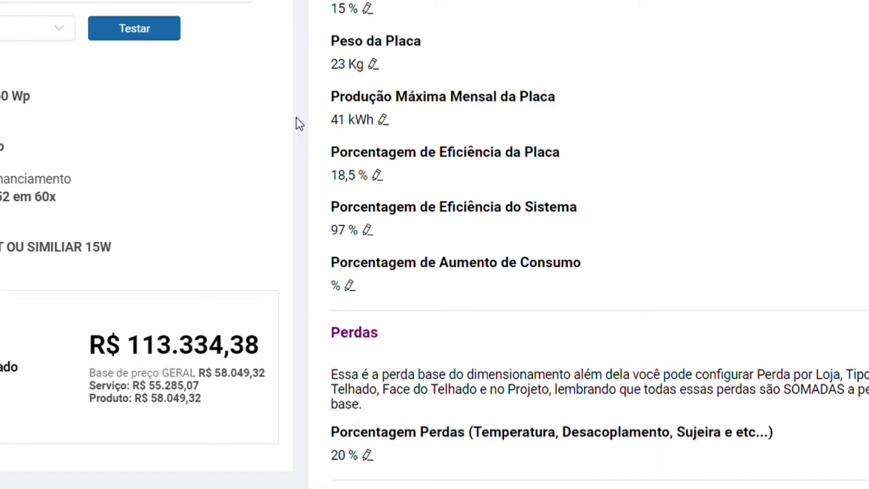
{"action": "scroll", "coordinate": [296, 117], "scroll_direction": "down", "scroll_amount": 1}
{"action": "scroll", "coordinate": [296, 117], "scroll_direction": "down", "scroll_amount": 1}
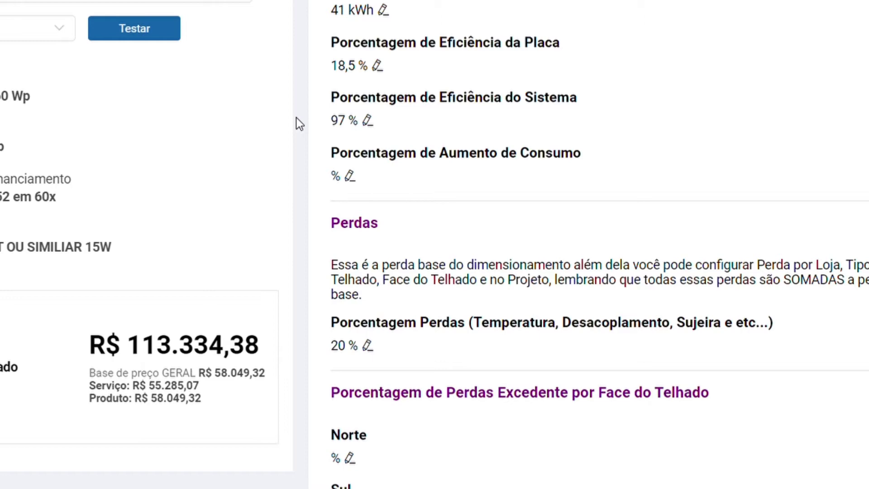
{"action": "scroll", "coordinate": [296, 117], "scroll_direction": "down", "scroll_amount": 1}
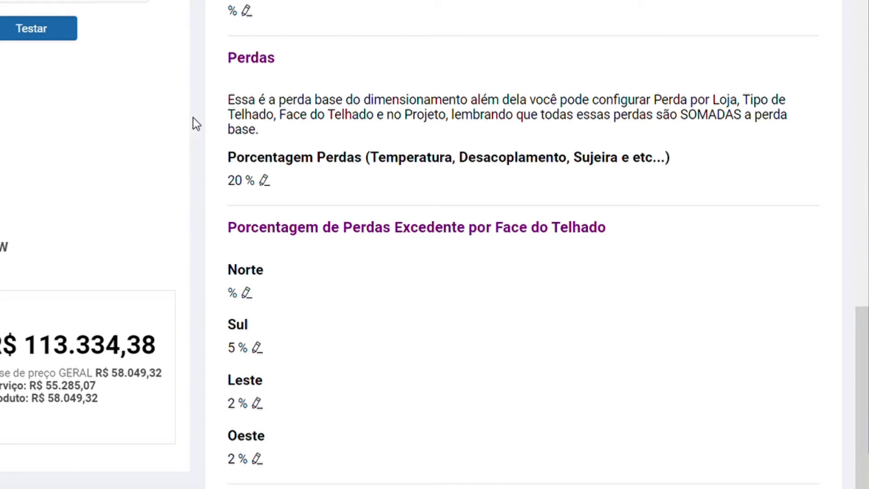
{"action": "scroll", "coordinate": [192, 118], "scroll_direction": "down", "scroll_amount": 1}
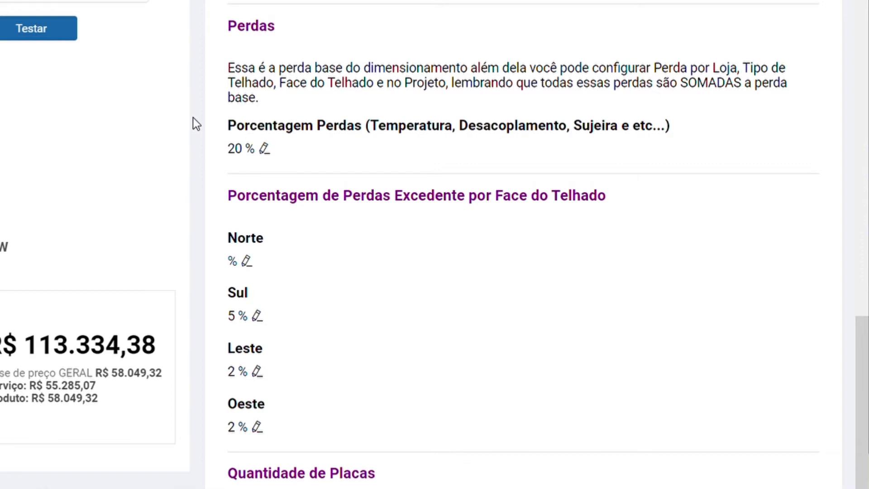
{"action": "scroll", "coordinate": [192, 117], "scroll_direction": "up", "scroll_amount": 10}
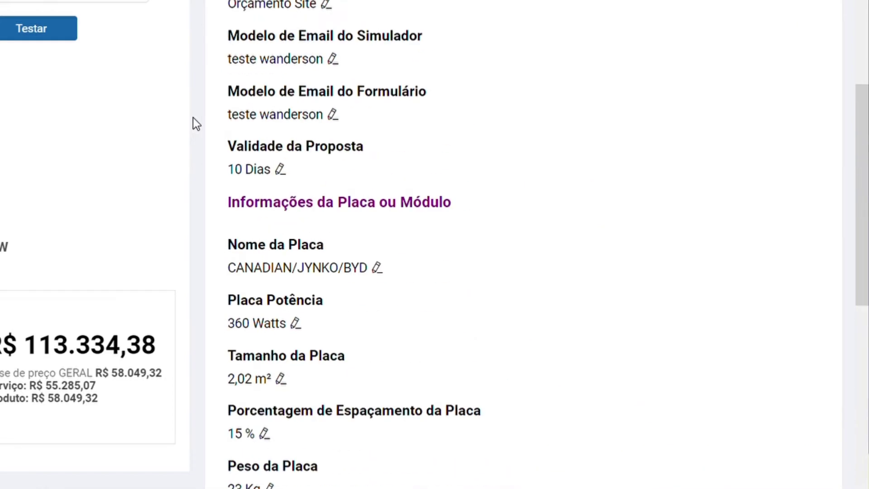
{"action": "scroll", "coordinate": [193, 118], "scroll_direction": "up", "scroll_amount": 7}
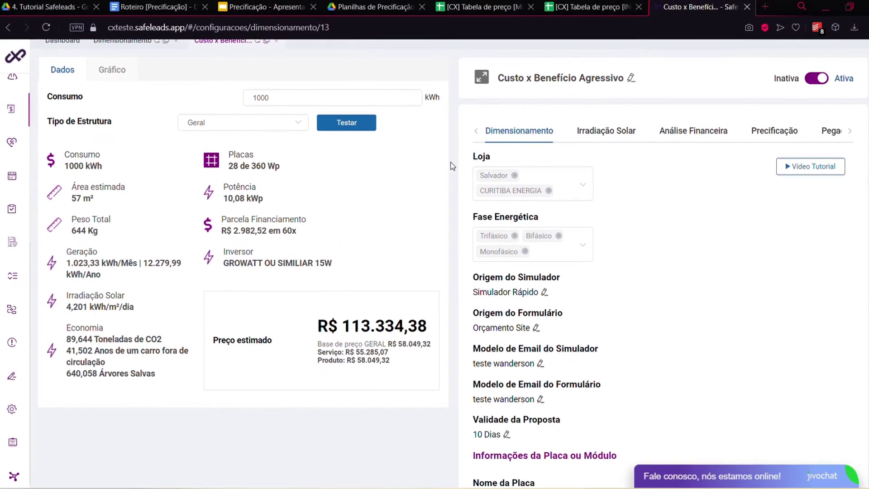
Switch the kit pricing table to pricing by power (Potência) and return to the sizing settings.
{"action": "scroll", "coordinate": [450, 166], "scroll_direction": "down", "scroll_amount": 1}
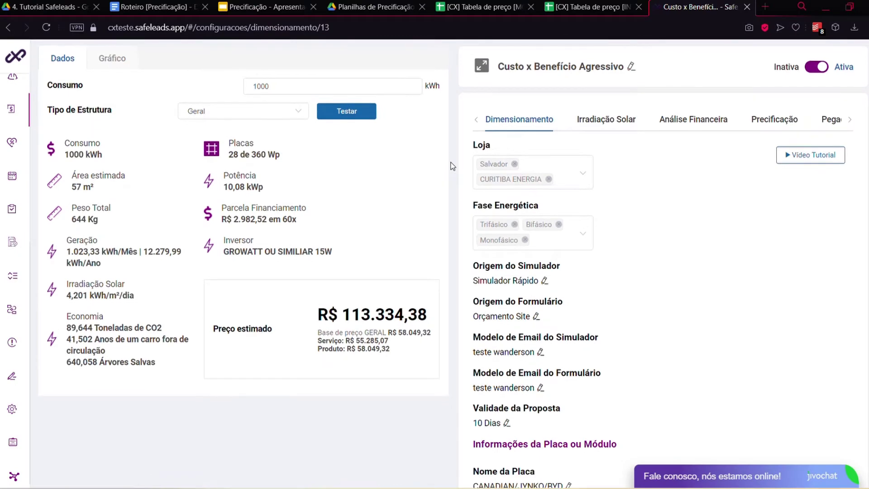
{"action": "double_click", "coordinate": [297, 96]}
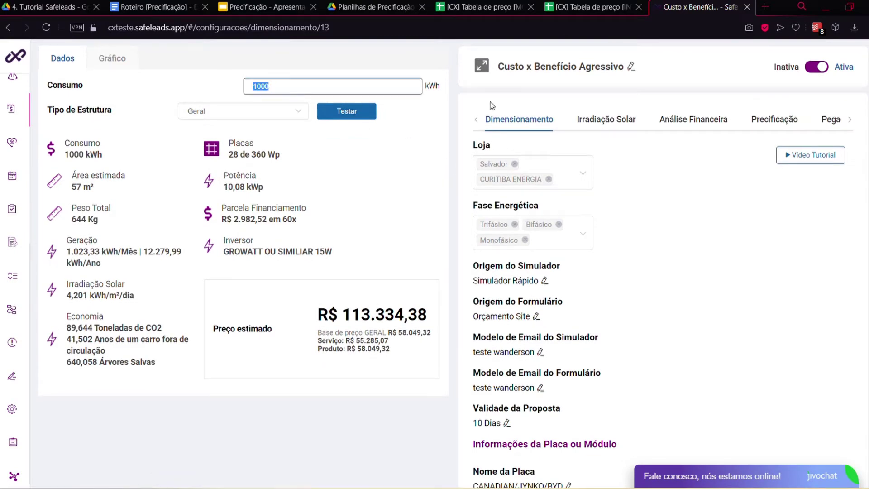
{"action": "left_click", "coordinate": [772, 125]}
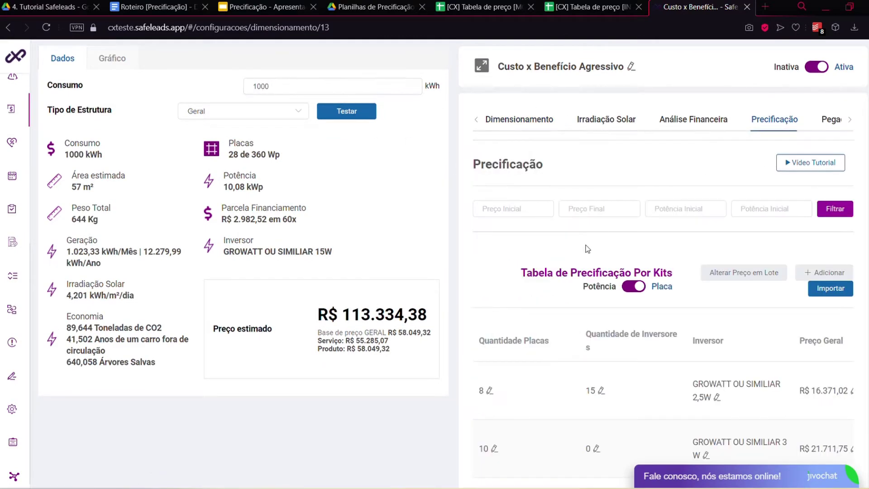
{"action": "left_click", "coordinate": [633, 286]}
{"action": "left_click", "coordinate": [501, 129]}
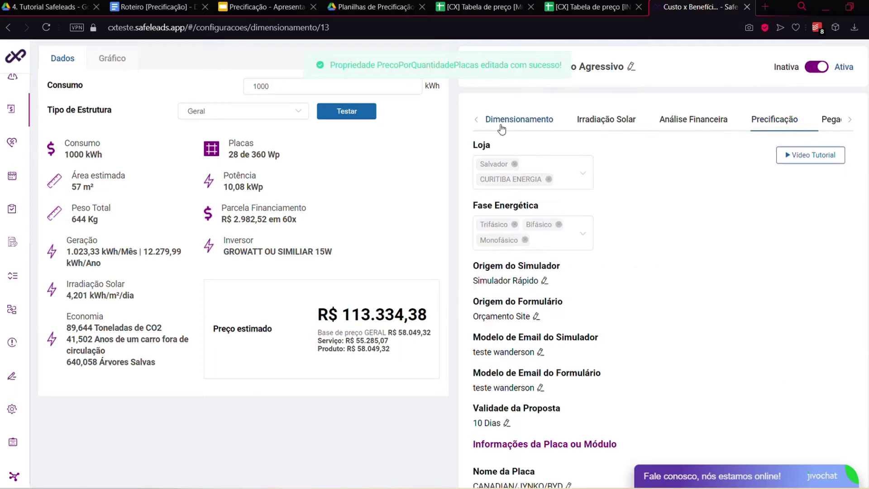
Test the sizing with a consumption of 10000 kWh and the Geral structure type.
{"action": "double_click", "coordinate": [280, 83]}
{"action": "type", "text": "10000"}
{"action": "left_click", "coordinate": [348, 112]}
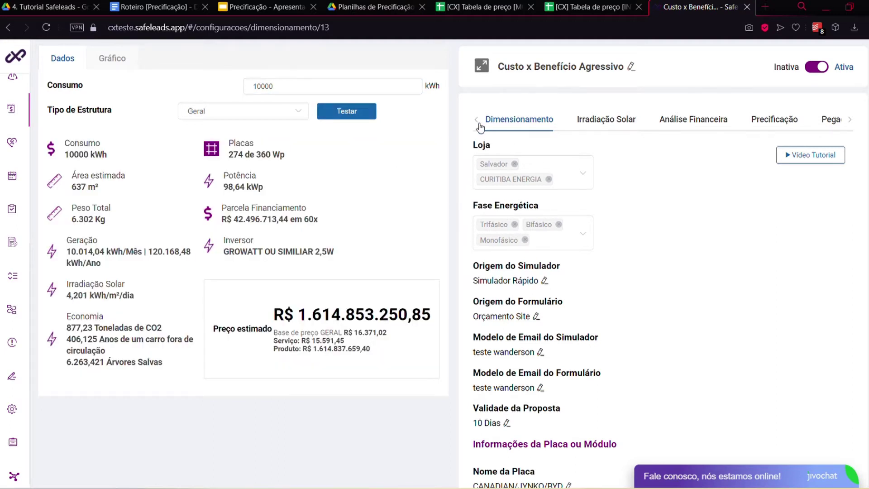
Set the base loss percentage (Temperatura, Desacoplamento, Sujeira e etc...) to 25% and save it.
{"action": "scroll", "coordinate": [450, 187], "scroll_direction": "down", "scroll_amount": 1}
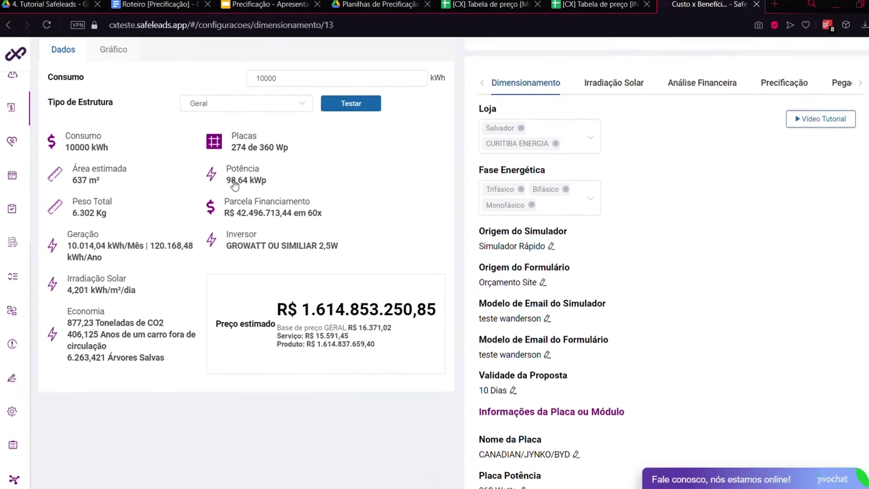
{"action": "scroll", "coordinate": [376, 272], "scroll_direction": "down", "scroll_amount": 8}
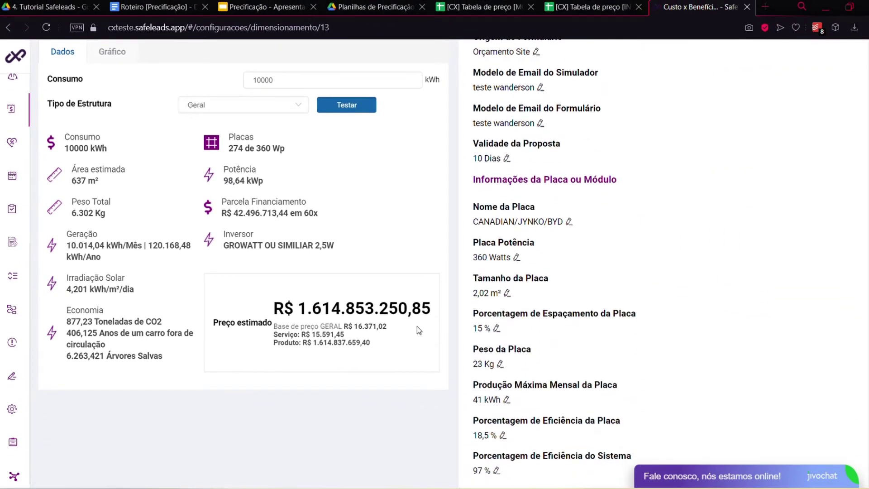
{"action": "scroll", "coordinate": [419, 330], "scroll_direction": "down", "scroll_amount": 3}
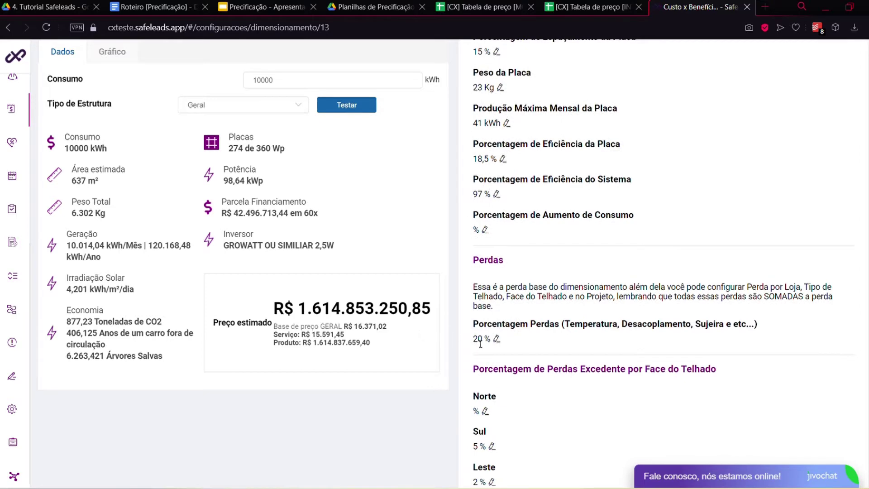
{"action": "left_click", "coordinate": [507, 371]}
{"action": "key", "text": "ctrl+a"}
{"action": "type", "text": "0,2500"}
{"action": "left_click", "coordinate": [651, 372]}
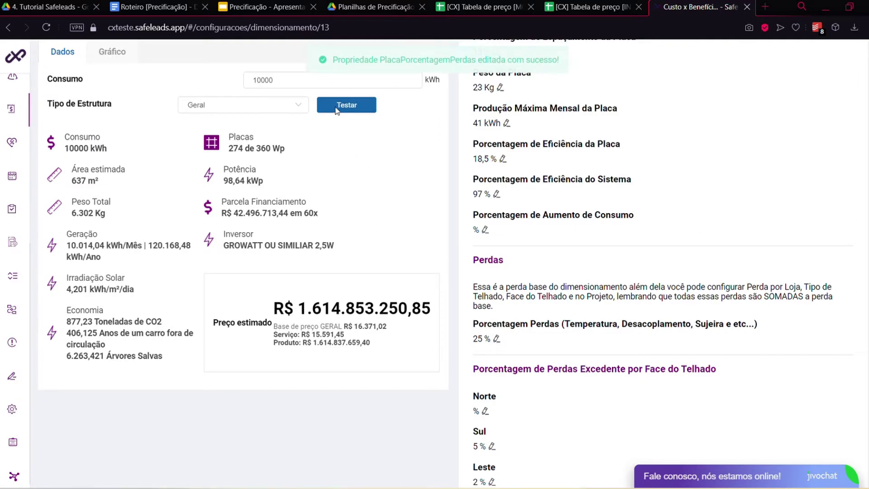
Retest the sizing at 10000 kWh with the new base loss, and test it with a consumption of 5000 kWh.
{"action": "left_click", "coordinate": [339, 109]}
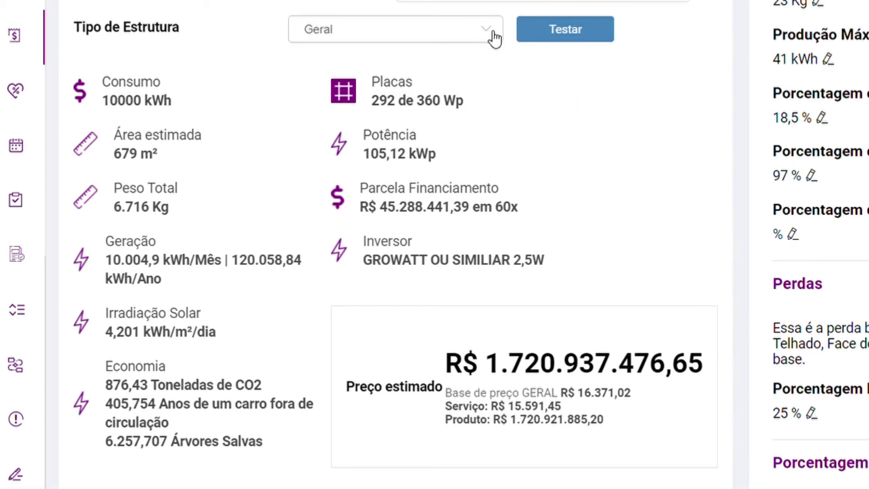
{"action": "left_click", "coordinate": [464, 1]}
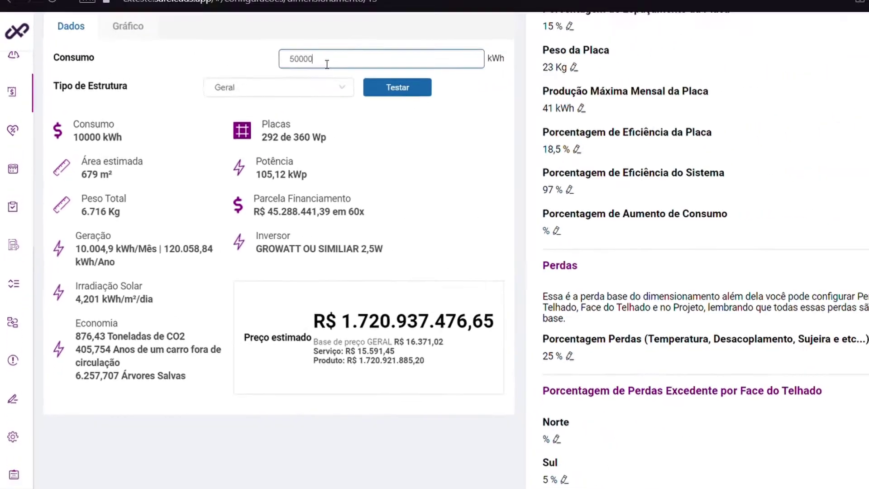
{"action": "key", "text": "BackSpace"}
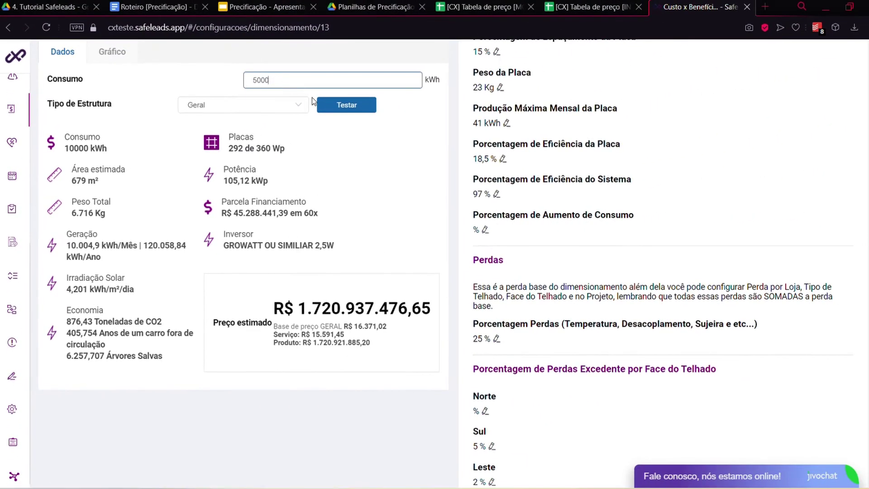
{"action": "left_click", "coordinate": [328, 105]}
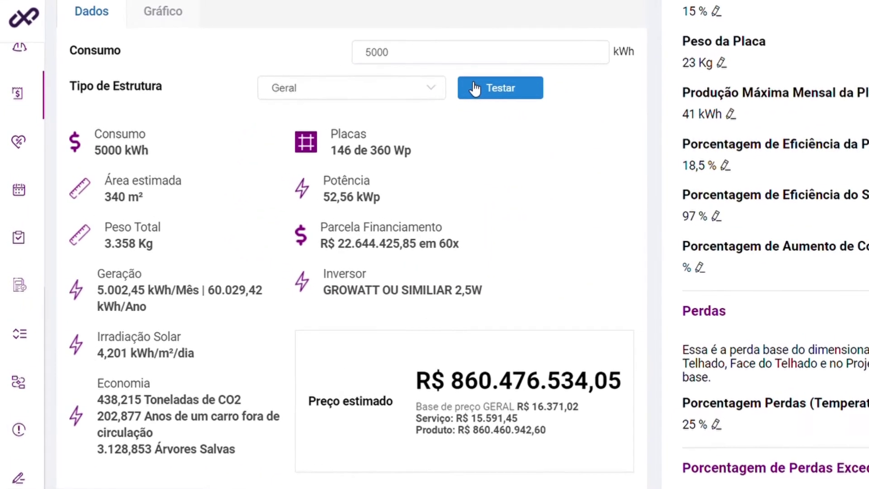
Test the sizing with a consumption of 2500 kWh and the Geral structure type.
{"action": "left_click", "coordinate": [404, 55]}
{"action": "double_click", "coordinate": [403, 54]}
{"action": "type", "text": "2500"}
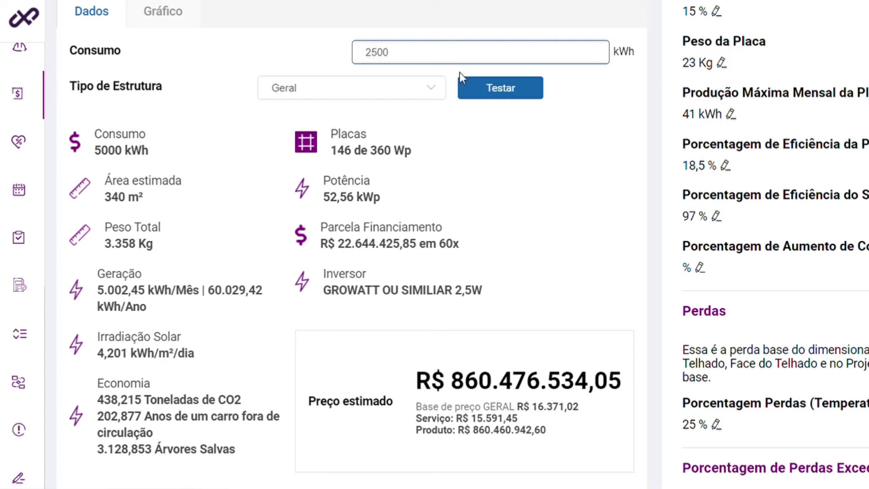
{"action": "left_click", "coordinate": [470, 86]}
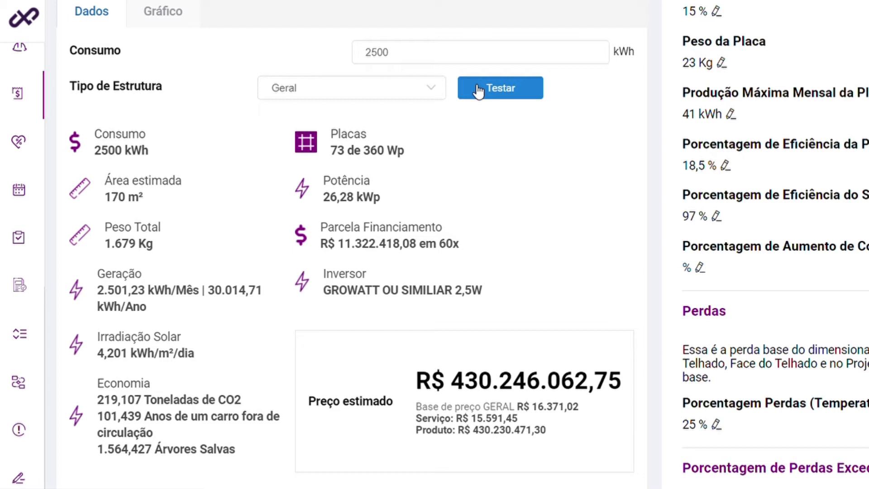
Test the sizing with a consumption of 1250 kWh and the Geral structure type.
{"action": "double_click", "coordinate": [442, 56]}
{"action": "type", "text": "15"}
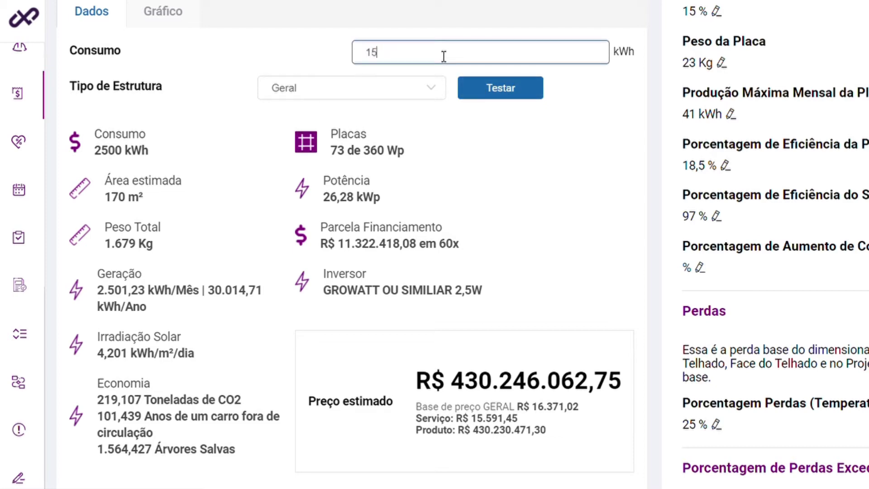
{"action": "key", "text": "BackSpace"}
{"action": "type", "text": "250"}
{"action": "left_click", "coordinate": [474, 87]}
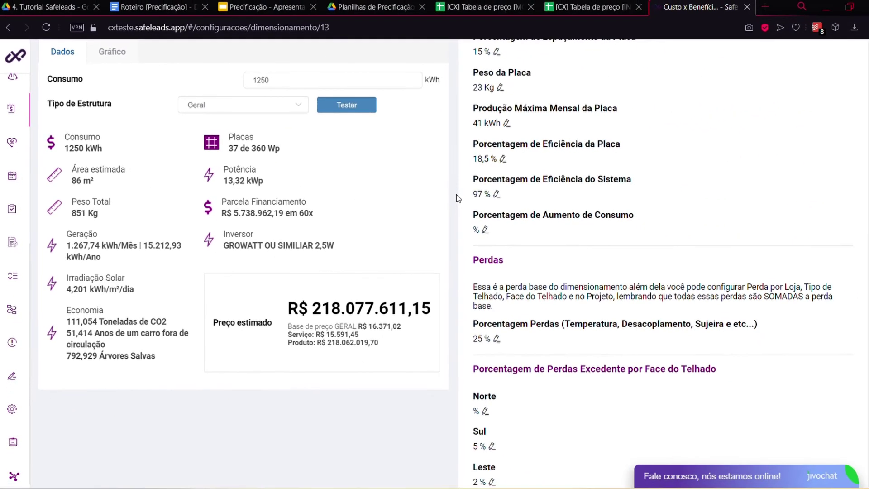
Check the sizing's panel data and loss settings, and open the CURITIBA ENERGIA store record.
{"action": "scroll", "coordinate": [456, 194], "scroll_direction": "up", "scroll_amount": 3}
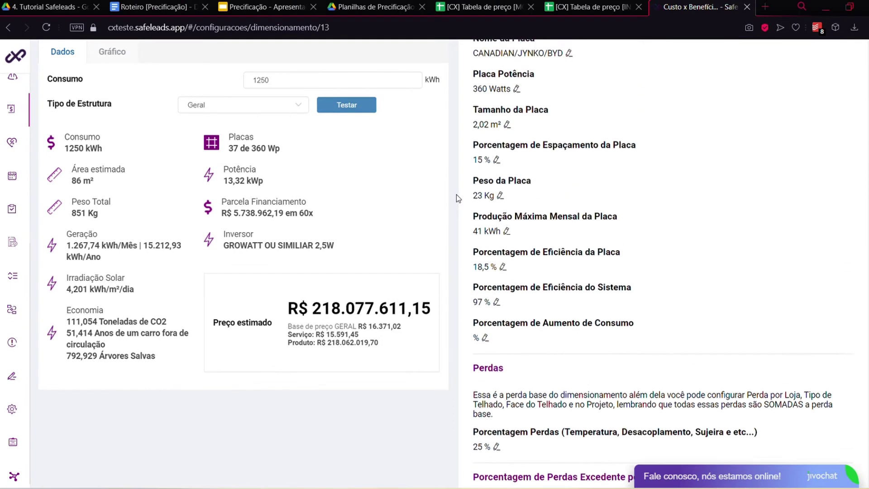
{"action": "scroll", "coordinate": [456, 194], "scroll_direction": "down", "scroll_amount": 4}
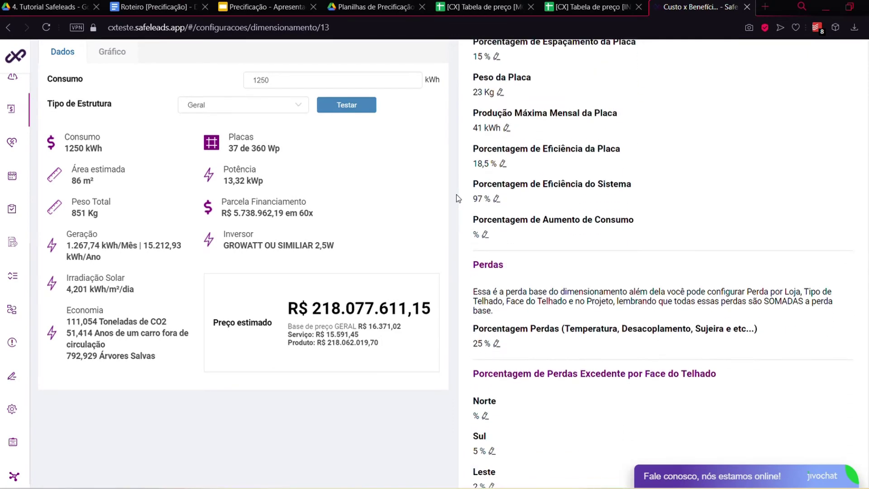
{"action": "scroll", "coordinate": [456, 194], "scroll_direction": "down", "scroll_amount": 3}
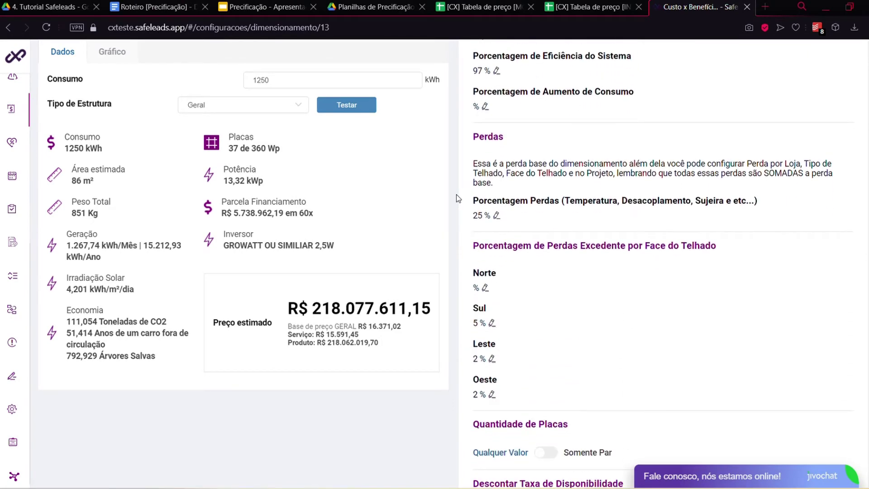
{"action": "scroll", "coordinate": [456, 194], "scroll_direction": "down", "scroll_amount": 2}
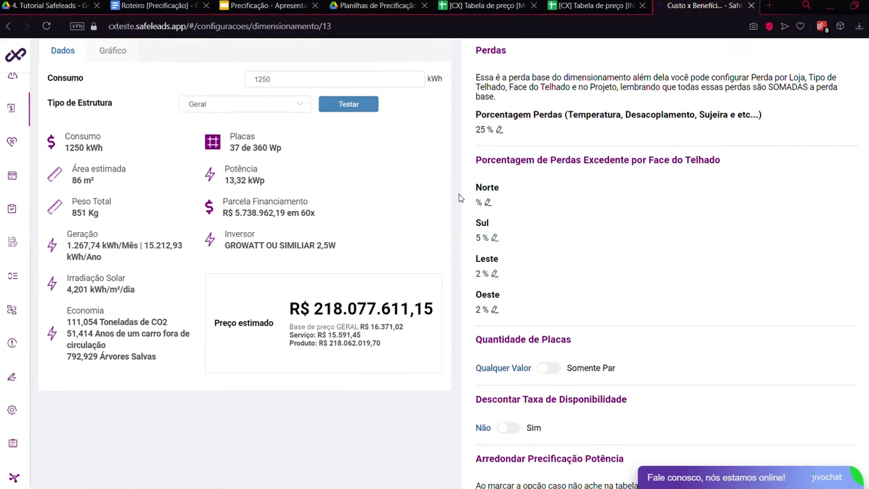
{"action": "mouse_move", "coordinate": [23, 116]}
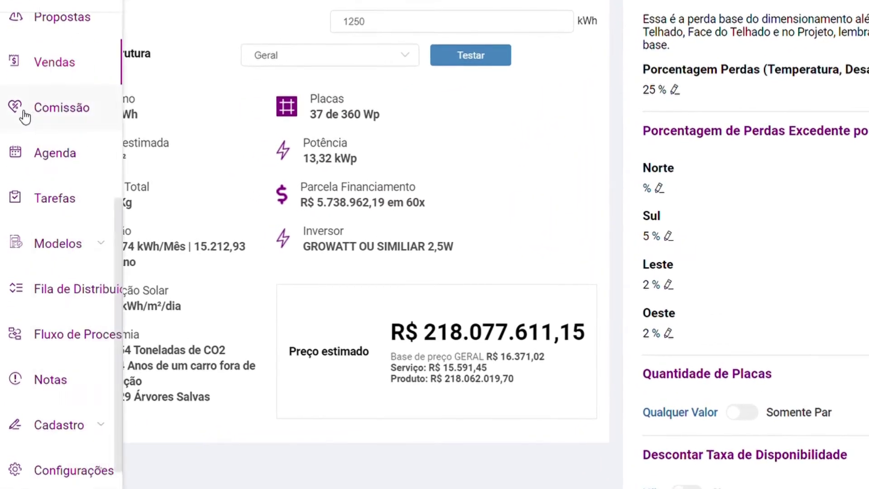
{"action": "scroll", "coordinate": [17, 122], "scroll_direction": "up", "scroll_amount": 5}
{"action": "left_click", "coordinate": [52, 172]}
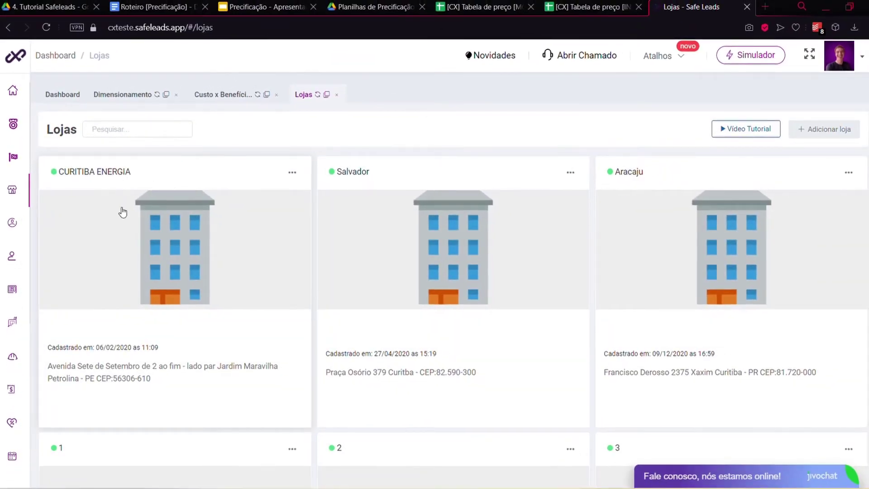
{"action": "left_click", "coordinate": [150, 230]}
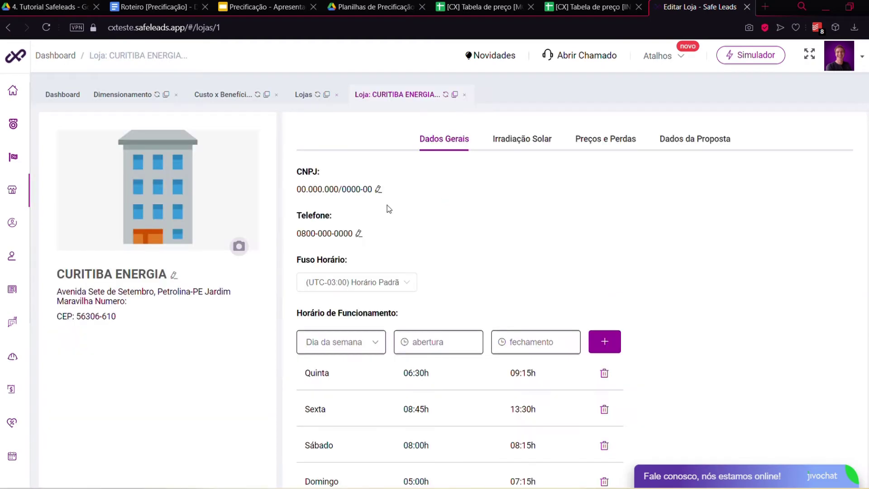
Review the store's Irradiação Solar settings, including the integration source, location map and 12-month irradiation.
{"action": "left_click", "coordinate": [533, 135]}
{"action": "scroll", "coordinate": [624, 183], "scroll_direction": "down", "scroll_amount": 7}
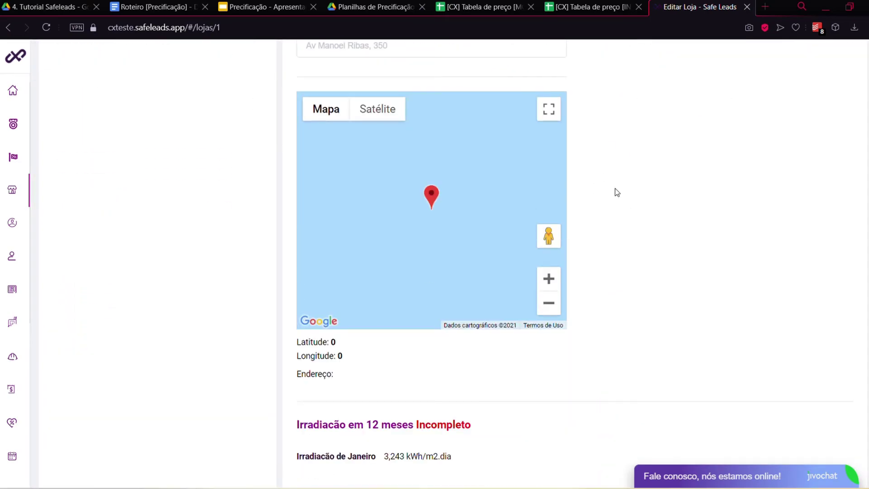
{"action": "scroll", "coordinate": [615, 194], "scroll_direction": "down", "scroll_amount": 2}
{"action": "scroll", "coordinate": [615, 196], "scroll_direction": "up", "scroll_amount": 10}
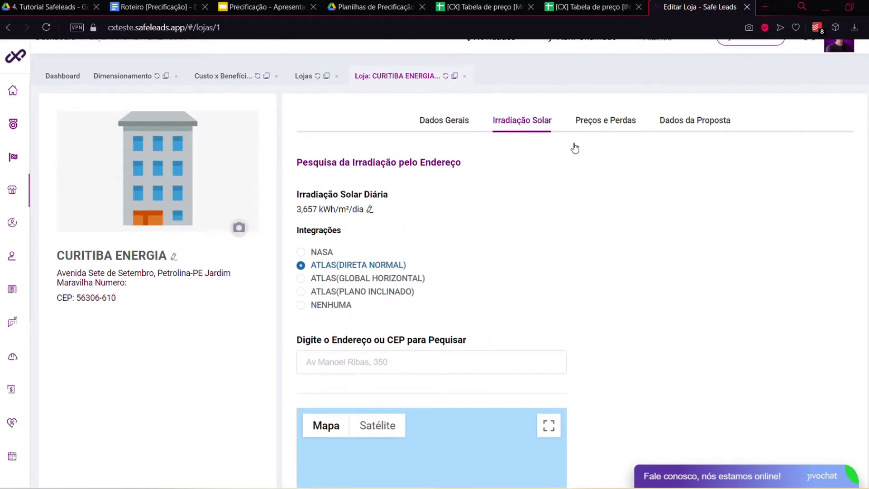
Review the store's Preços e Perdas settings, from price adjustment and user discounts to roof-face and extra losses.
{"action": "left_click", "coordinate": [597, 126]}
{"action": "scroll", "coordinate": [609, 233], "scroll_direction": "down", "scroll_amount": 6}
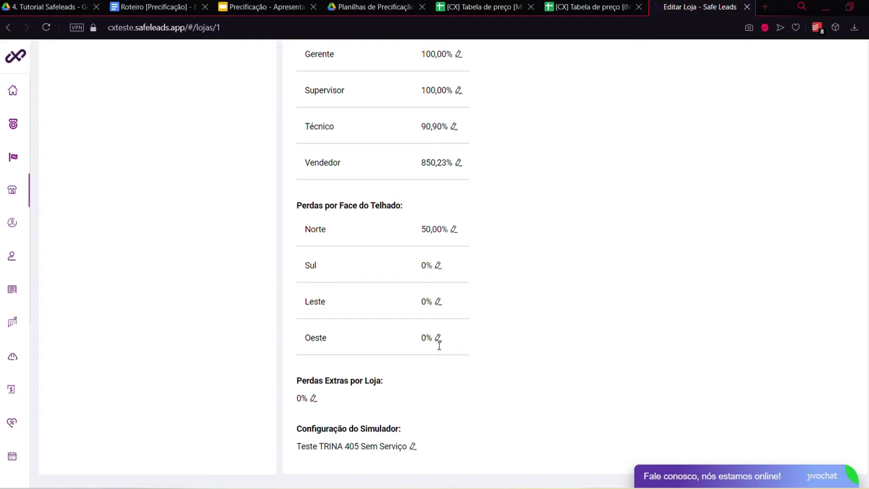
{"action": "scroll", "coordinate": [438, 340], "scroll_direction": "up", "scroll_amount": 6}
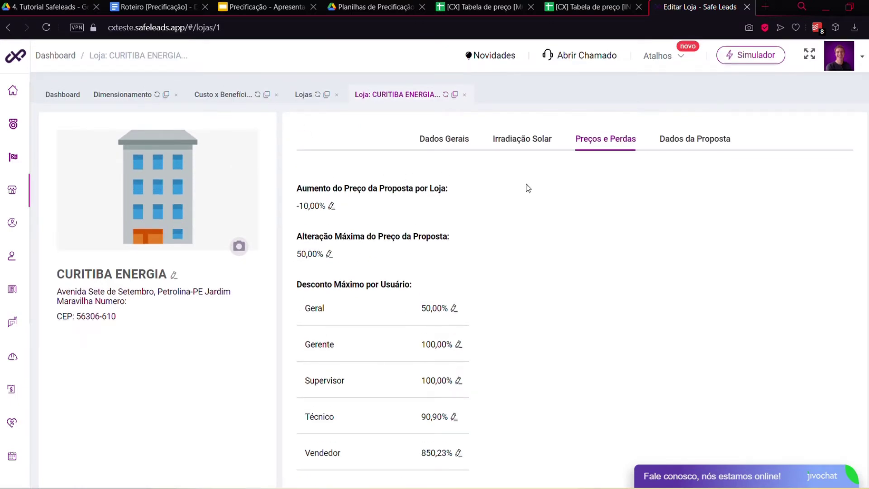
Go back to the store's Irradiação Solar settings and check the integration options and address search.
{"action": "left_click", "coordinate": [522, 150]}
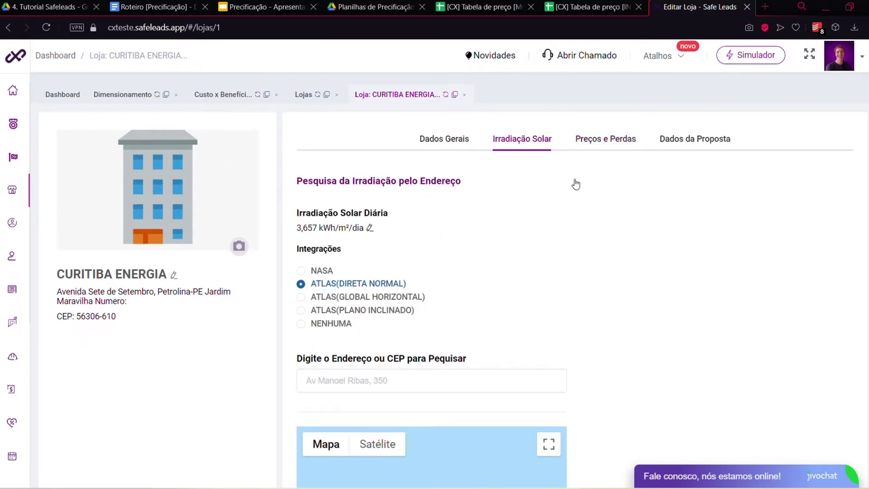
{"action": "scroll", "coordinate": [666, 240], "scroll_direction": "down", "scroll_amount": 4}
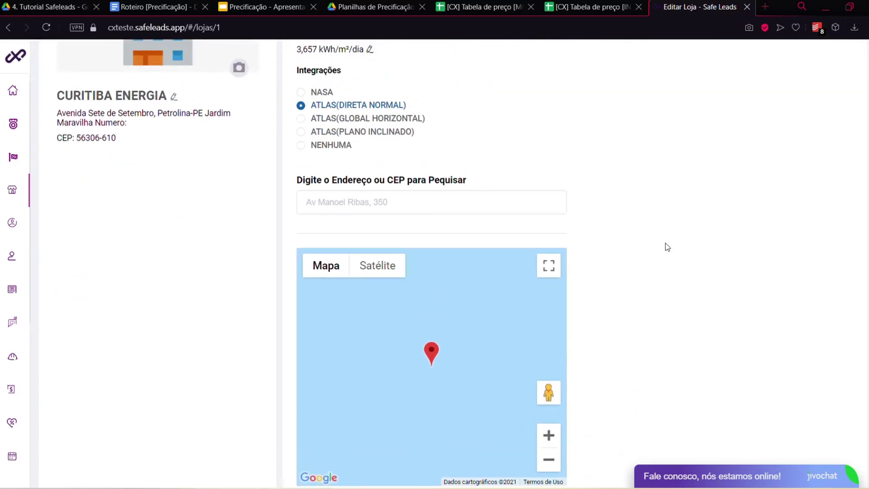
{"action": "scroll", "coordinate": [665, 243], "scroll_direction": "up", "scroll_amount": 4}
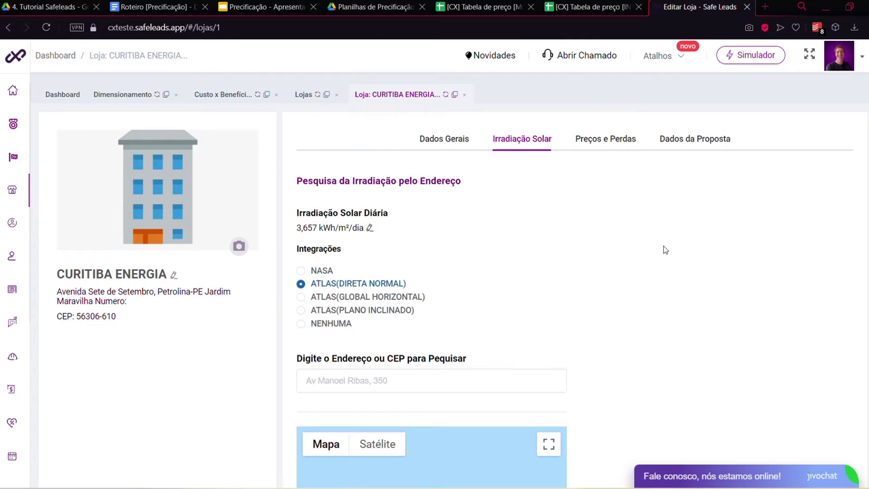
{"action": "scroll", "coordinate": [665, 250], "scroll_direction": "down", "scroll_amount": 1}
Reopen the Custo x Benefício Agressivo configuration and go to its Quantidade de Placas setting.
{"action": "left_click", "coordinate": [142, 94]}
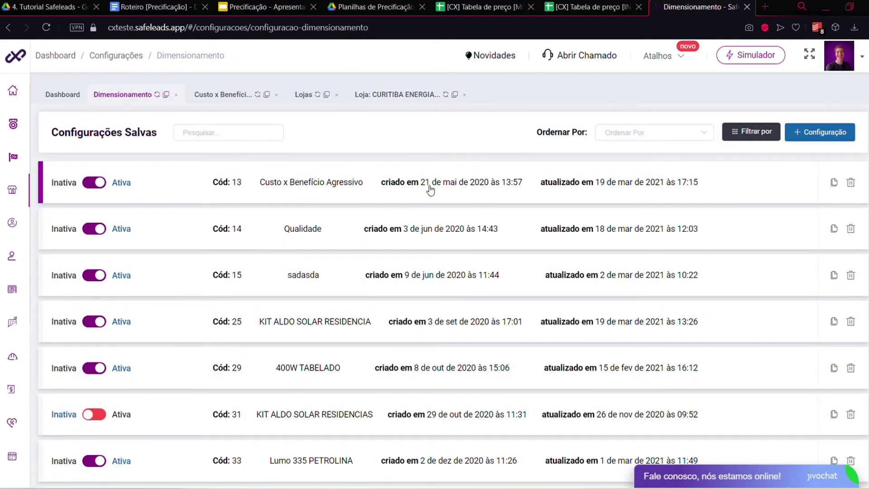
{"action": "left_click", "coordinate": [402, 180]}
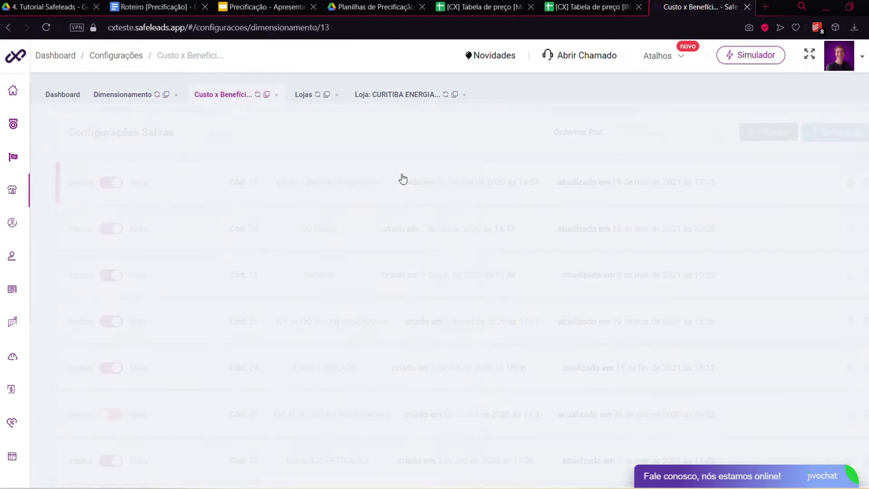
{"action": "scroll", "coordinate": [460, 287], "scroll_direction": "down", "scroll_amount": 8}
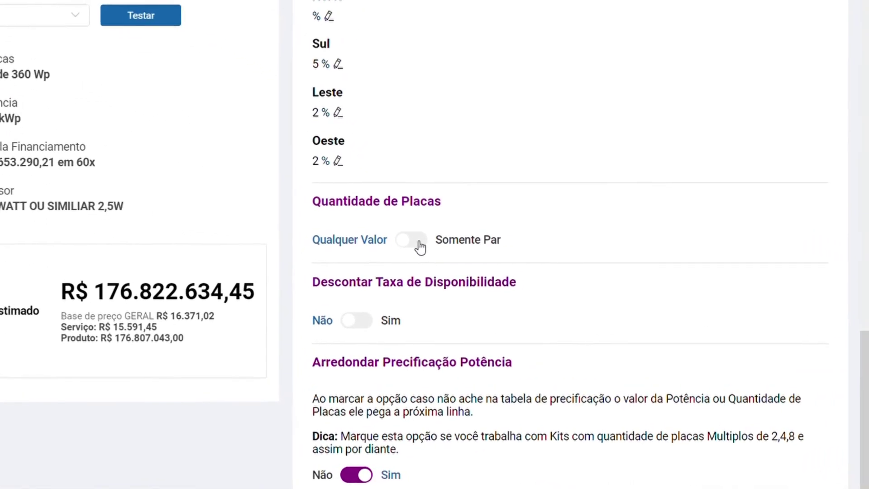
Try the Somente Par panel quantity with rounding down and rounding up, and restore Qualquer Valor.
{"action": "left_click", "coordinate": [419, 245]}
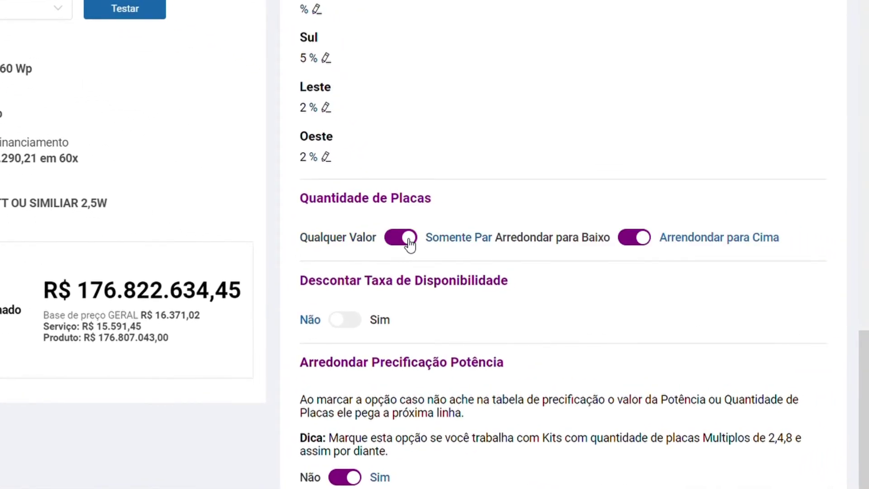
{"action": "left_click", "coordinate": [641, 243]}
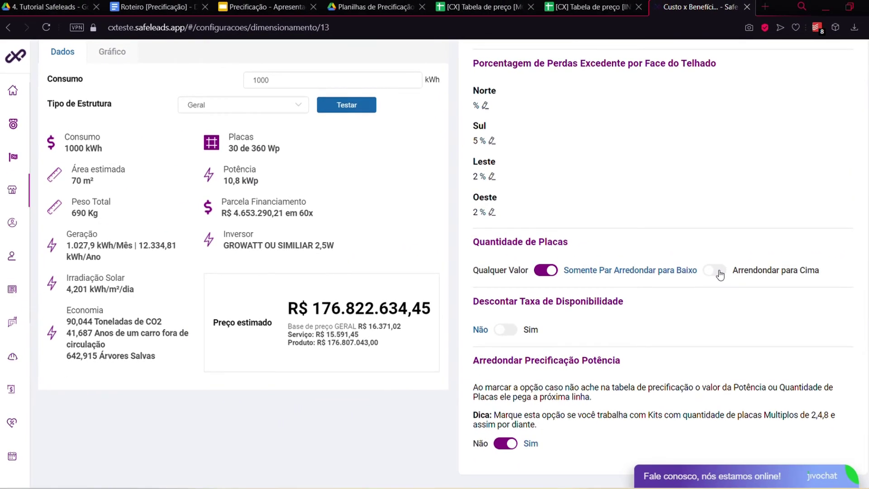
{"action": "left_click", "coordinate": [720, 274]}
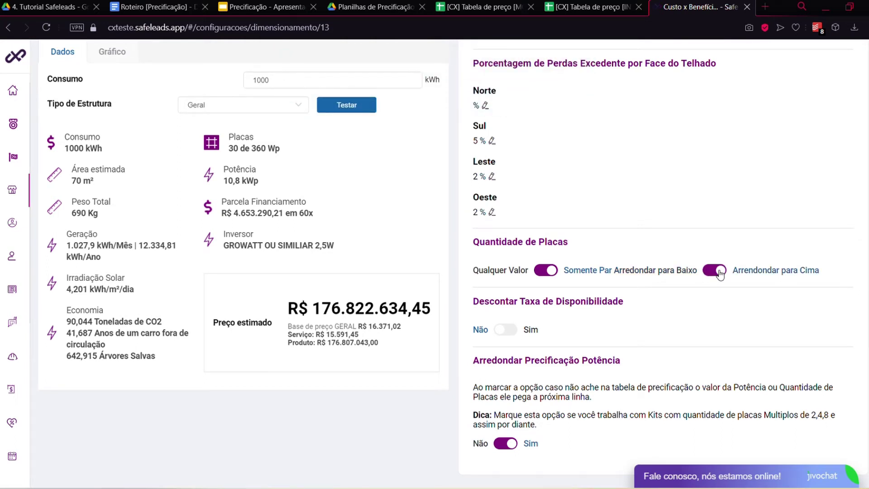
{"action": "left_click", "coordinate": [556, 270]}
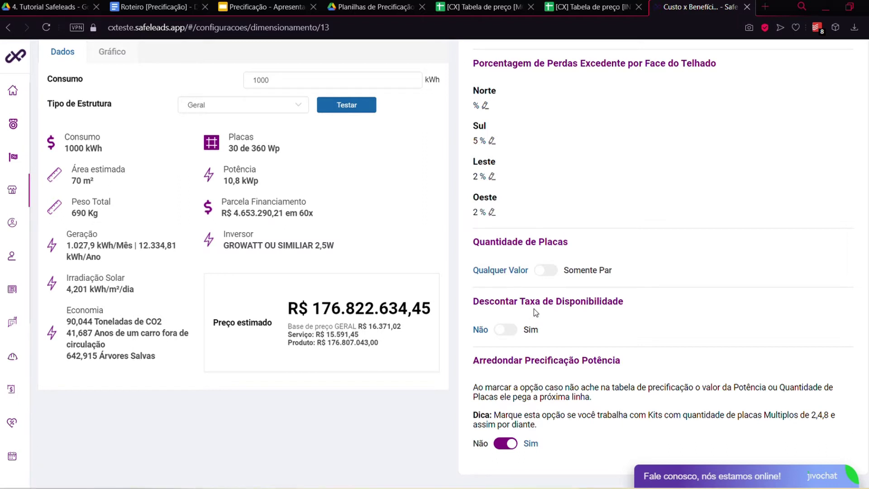
Test the sizing with a consumption of 1000 kWh, without discounting the availability fee (Descontar Taxa de Disponibilidade).
{"action": "left_click_drag", "start_coordinate": [519, 302], "coordinate": [508, 301]}
{"action": "left_click_drag", "start_coordinate": [595, 306], "coordinate": [593, 307]}
{"action": "left_click", "coordinate": [591, 308]}
{"action": "double_click", "coordinate": [281, 82]}
{"action": "left_click", "coordinate": [363, 113]}
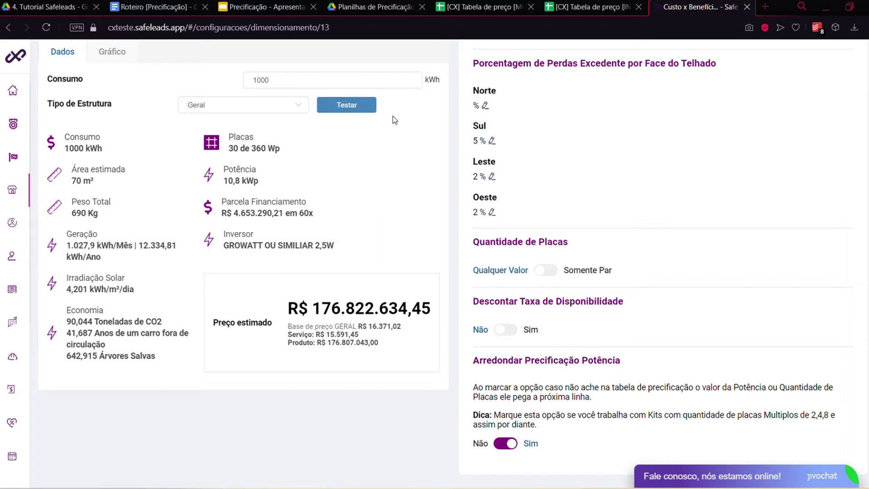
Try toggling the Descontar Taxa de Disponibilidade and Arredondar Precificação Potência options.
{"action": "left_click", "coordinate": [505, 330]}
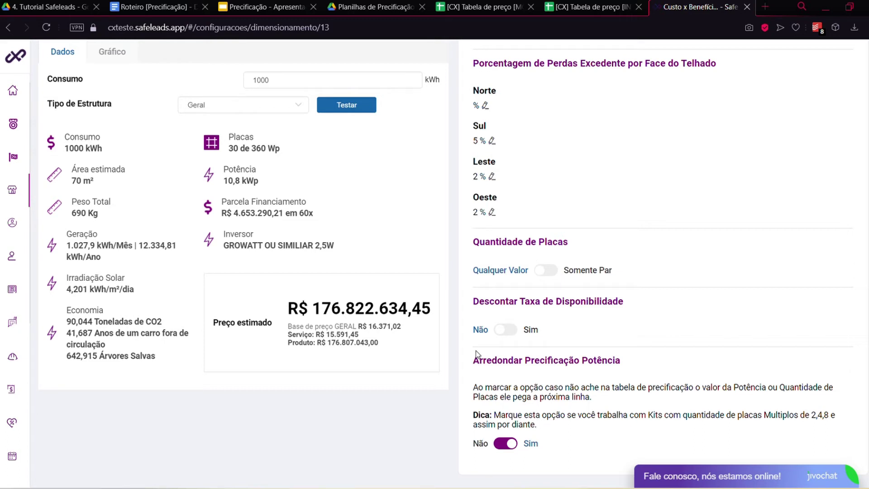
{"action": "left_click", "coordinate": [504, 444]}
{"action": "left_click", "coordinate": [506, 444]}
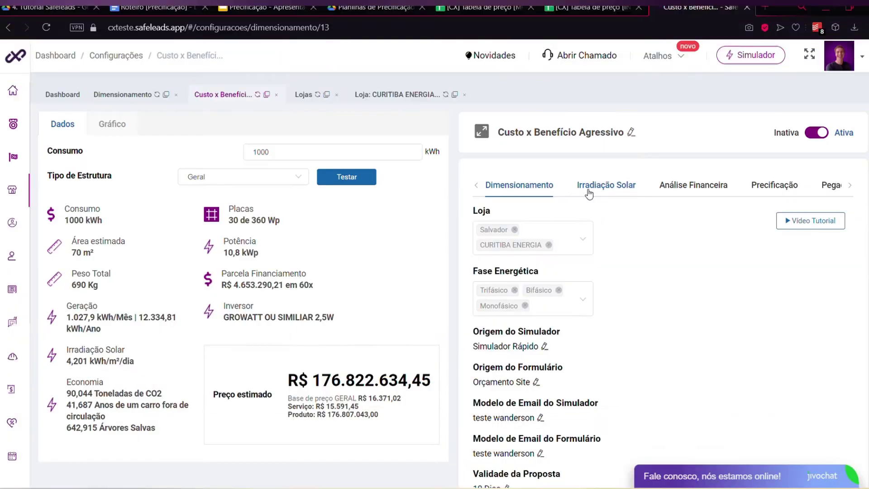
Open the sizing's Irradiação Solar settings and check the daily irradiation and integration options.
{"action": "left_click", "coordinate": [588, 193]}
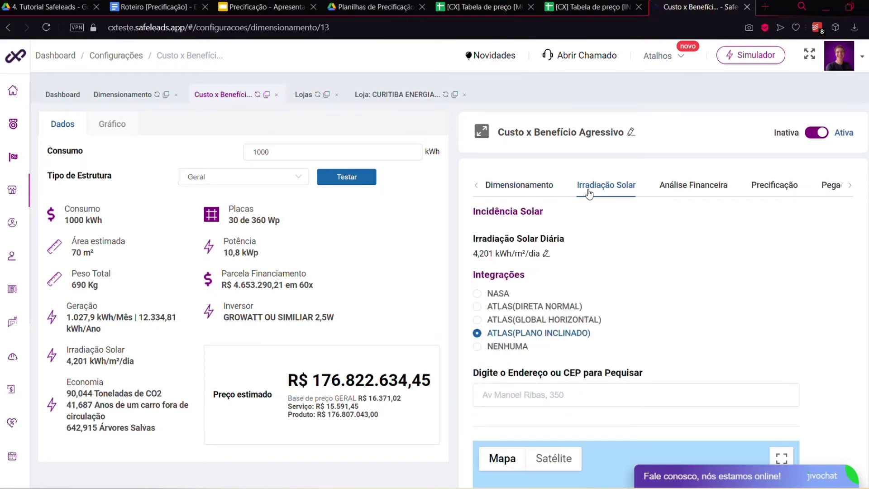
{"action": "scroll", "coordinate": [588, 192], "scroll_direction": "down", "scroll_amount": 1}
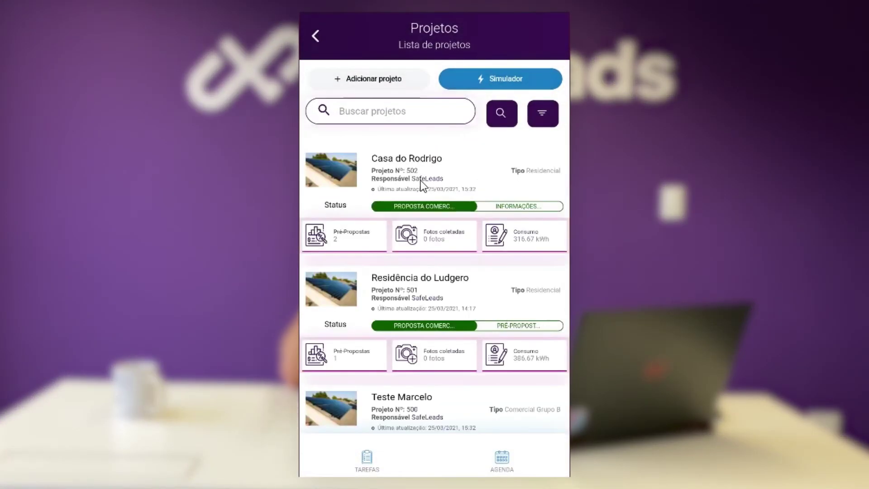
Switch to the mobile app and open the first project in the project list to see its sections.
{"action": "left_click", "coordinate": [388, 160]}
{"action": "scroll", "coordinate": [392, 289], "scroll_direction": "down", "scroll_amount": 3}
{"action": "scroll", "coordinate": [392, 307], "scroll_direction": "down", "scroll_amount": 5}
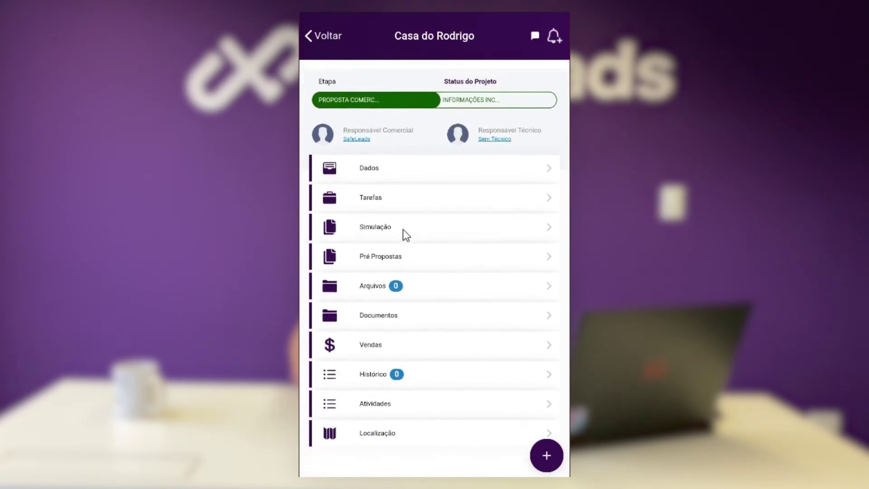
Open the project's Localização section and switch its map to satellite view.
{"action": "left_click", "coordinate": [381, 435]}
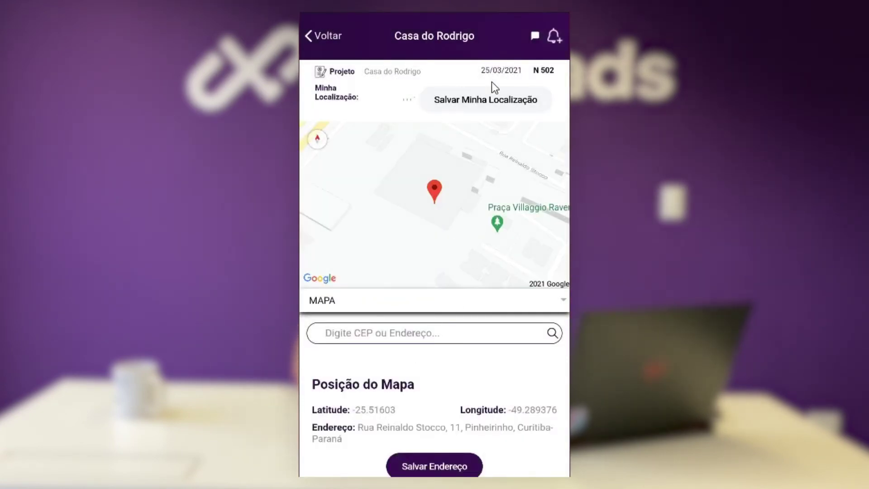
{"action": "left_click", "coordinate": [339, 301]}
{"action": "left_click", "coordinate": [395, 218]}
{"action": "left_click", "coordinate": [458, 321]}
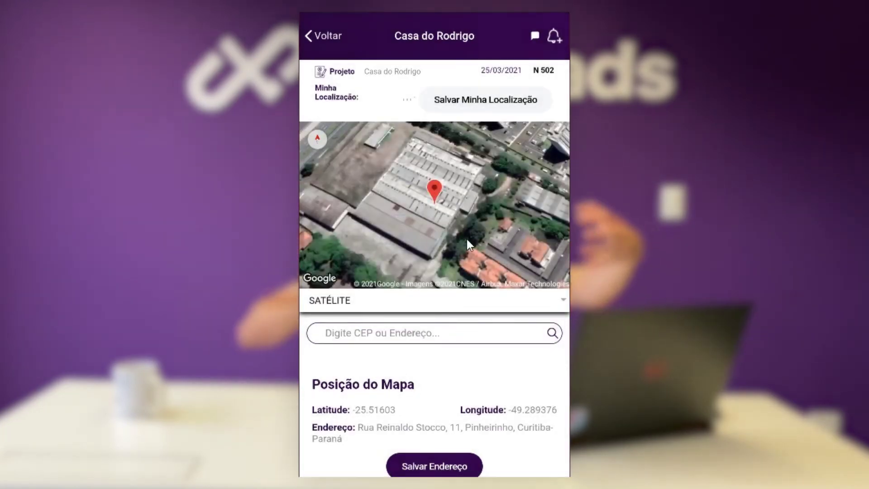
Reposition the project's map marker onto the orange-roofed houses beside the street junction and save the new latitude and longitude.
{"action": "left_click_drag", "start_coordinate": [466, 239], "coordinate": [392, 229]}
{"action": "left_click_drag", "start_coordinate": [447, 233], "coordinate": [415, 245]}
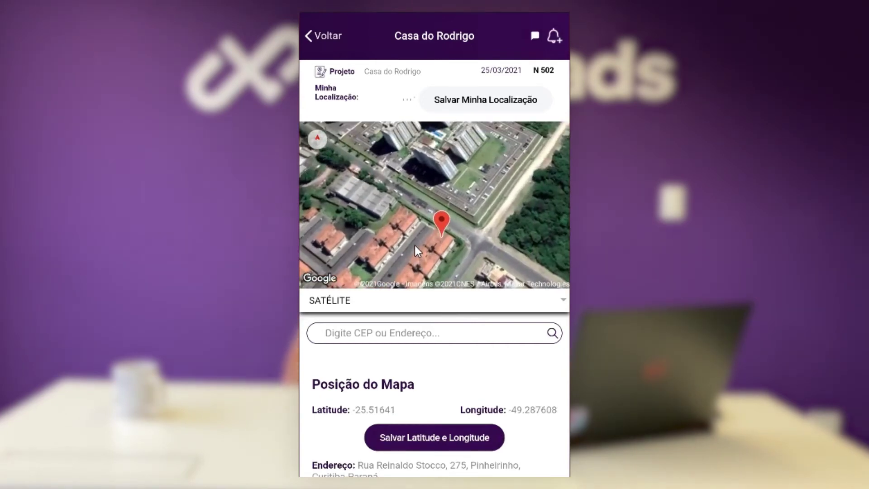
{"action": "scroll", "coordinate": [438, 348], "scroll_direction": "down", "scroll_amount": 1}
{"action": "left_click", "coordinate": [433, 384]}
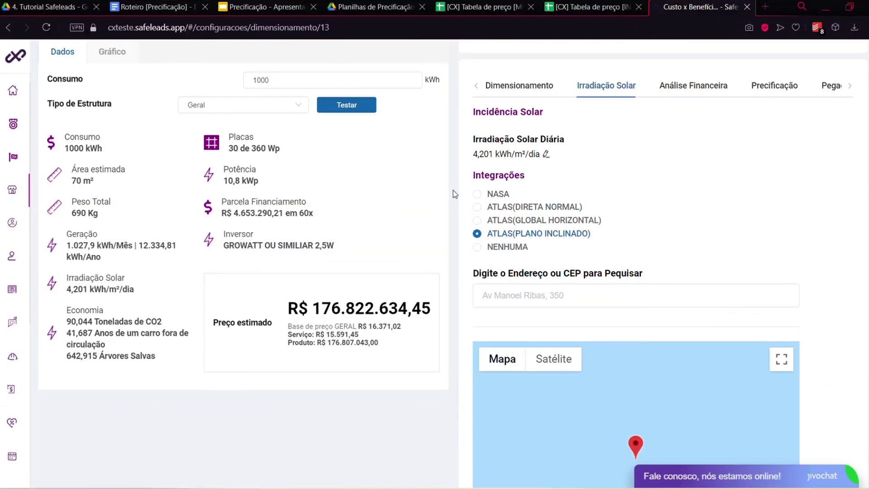
Back in the web platform's Irradiação Solar settings, search for Curitiba and set the location to Curitiba, PR, Brasil.
{"action": "scroll", "coordinate": [452, 190], "scroll_direction": "down", "scroll_amount": 1}
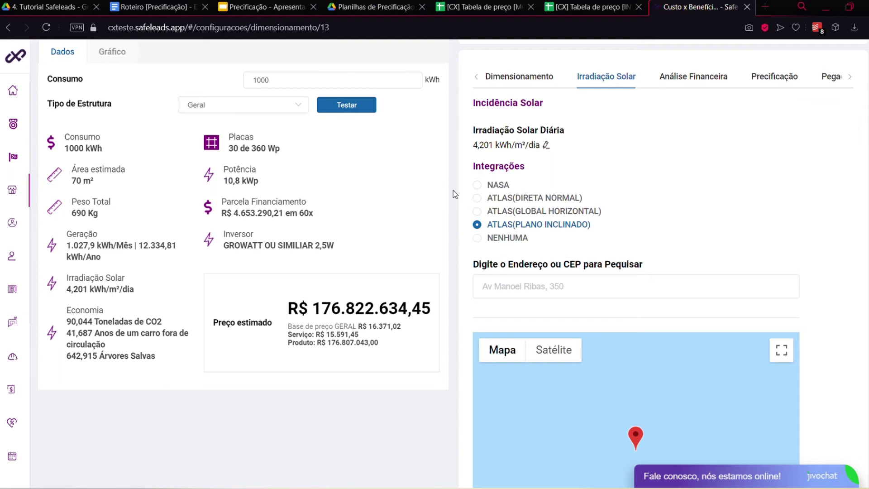
{"action": "scroll", "coordinate": [453, 190], "scroll_direction": "down", "scroll_amount": 1}
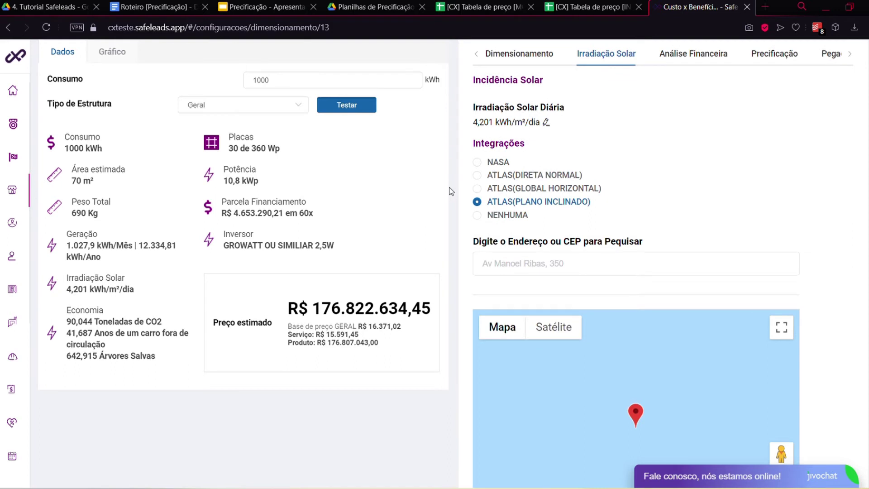
{"action": "scroll", "coordinate": [451, 191], "scroll_direction": "down", "scroll_amount": 3}
{"action": "left_click", "coordinate": [493, 201]}
{"action": "type", "text": "cu"}
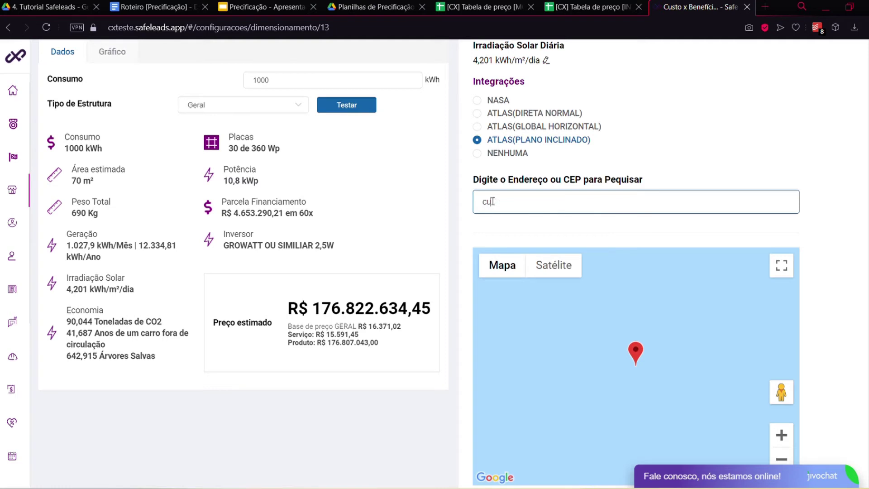
{"action": "type", "text": "ritiba"}
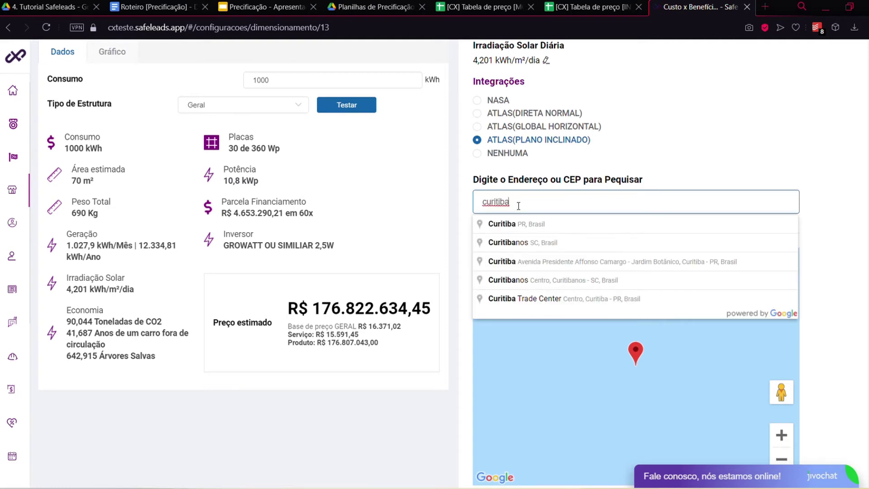
{"action": "left_click", "coordinate": [521, 221]}
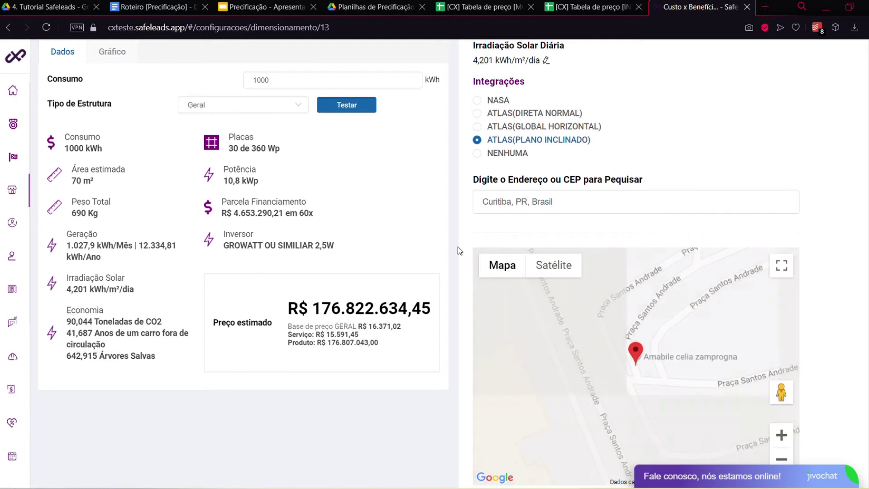
Select the DIRETA NORMAL irradiation value for Curitiba and save the solar irradiation data.
{"action": "scroll", "coordinate": [459, 252], "scroll_direction": "down", "scroll_amount": 4}
{"action": "scroll", "coordinate": [460, 252], "scroll_direction": "down", "scroll_amount": 2}
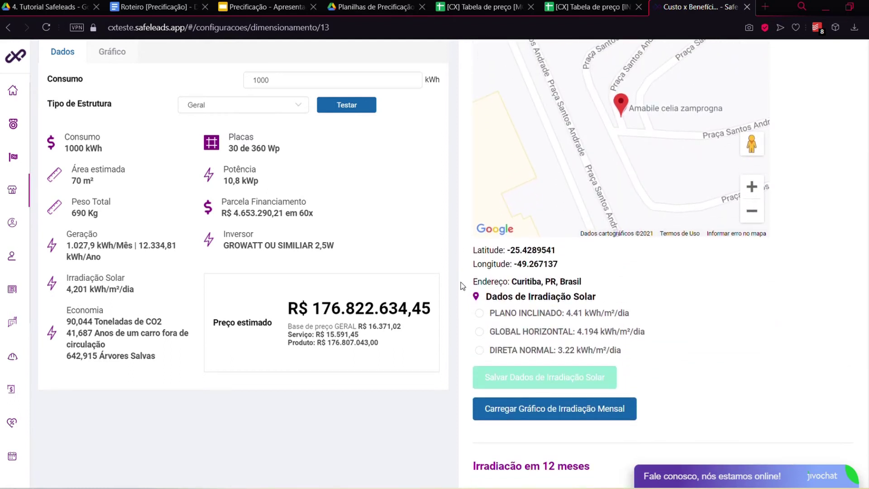
{"action": "left_click", "coordinate": [480, 351]}
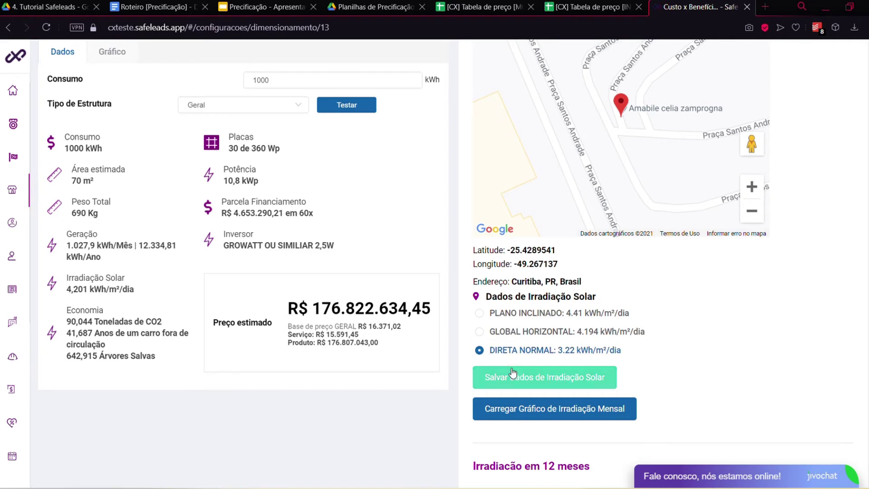
{"action": "left_click", "coordinate": [520, 380]}
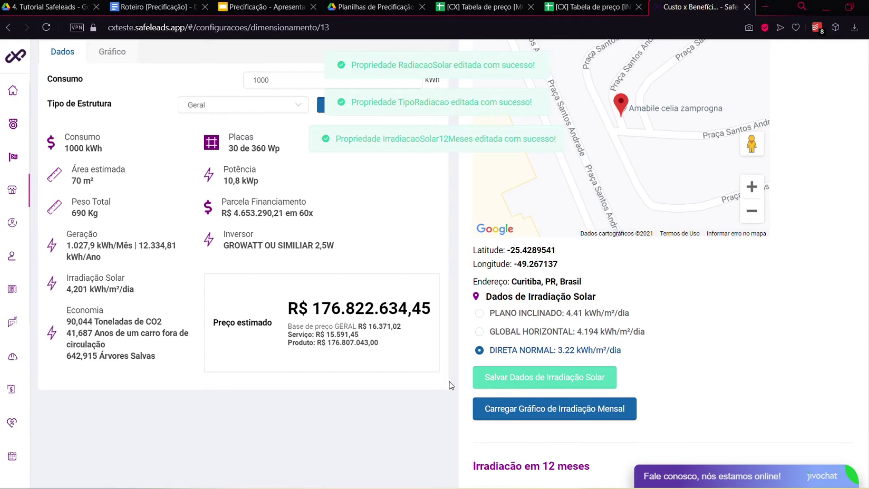
Load the monthly irradiation chart and compare the PLANO INCLINADO, GLOBAL HORIZONTAL and DIRETA NORMAL series by toggling their visibility.
{"action": "scroll", "coordinate": [451, 385], "scroll_direction": "down", "scroll_amount": 2}
{"action": "left_click", "coordinate": [478, 322]}
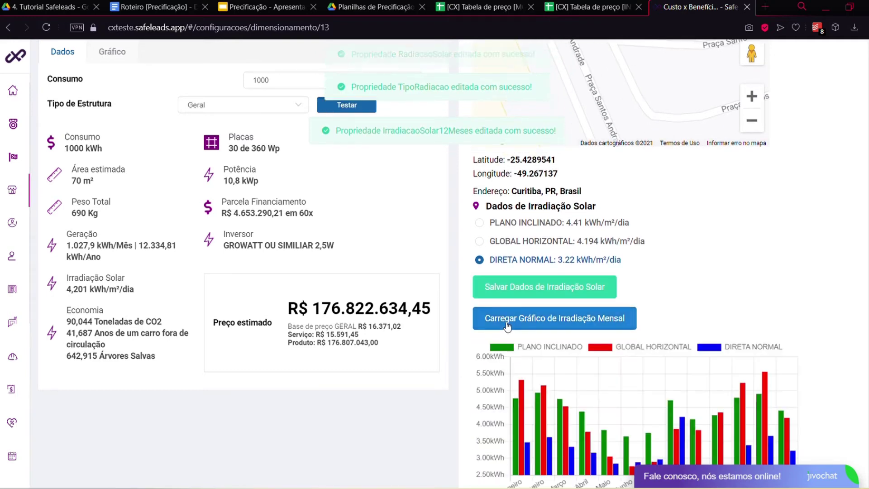
{"action": "scroll", "coordinate": [465, 330], "scroll_direction": "down", "scroll_amount": 1}
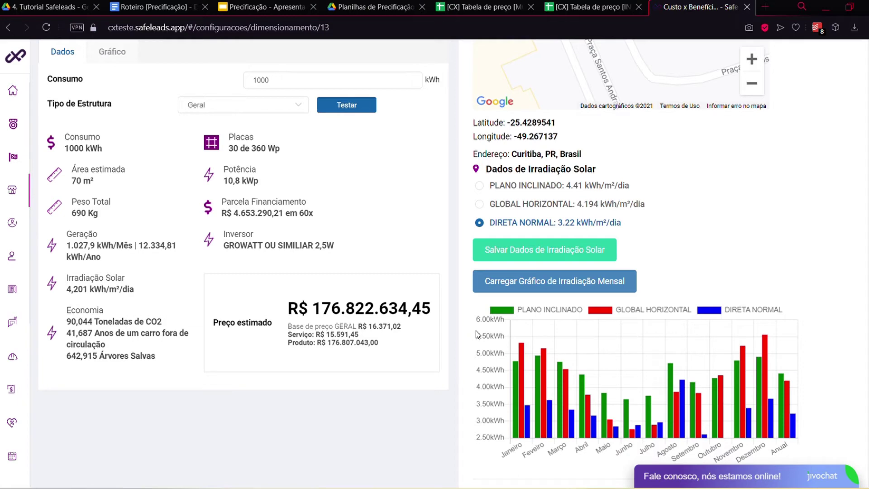
{"action": "left_click", "coordinate": [633, 310]}
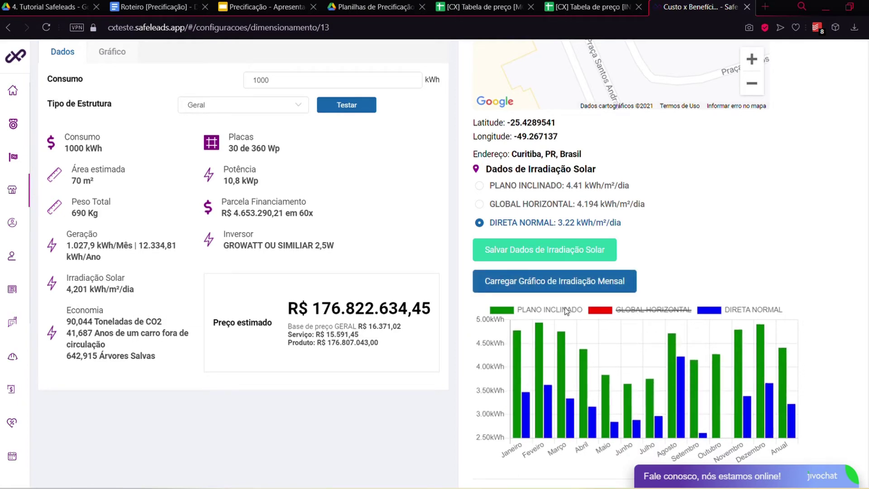
{"action": "left_click", "coordinate": [549, 309]}
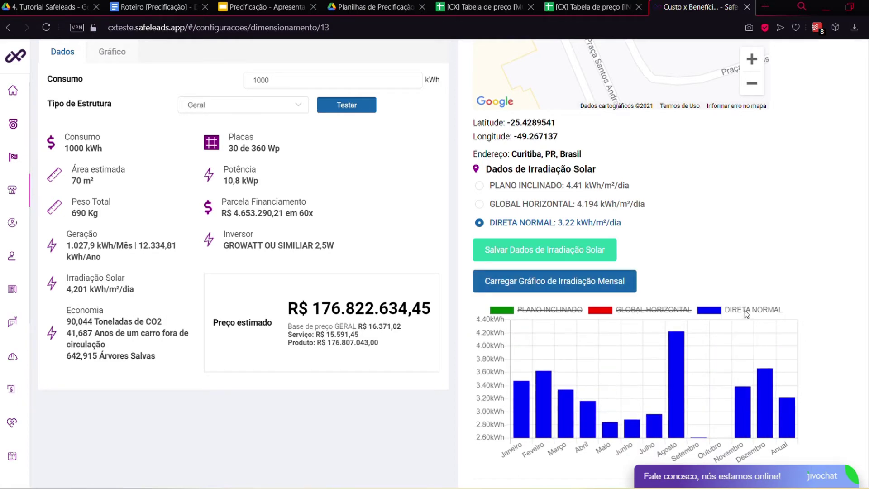
{"action": "left_click", "coordinate": [634, 310]}
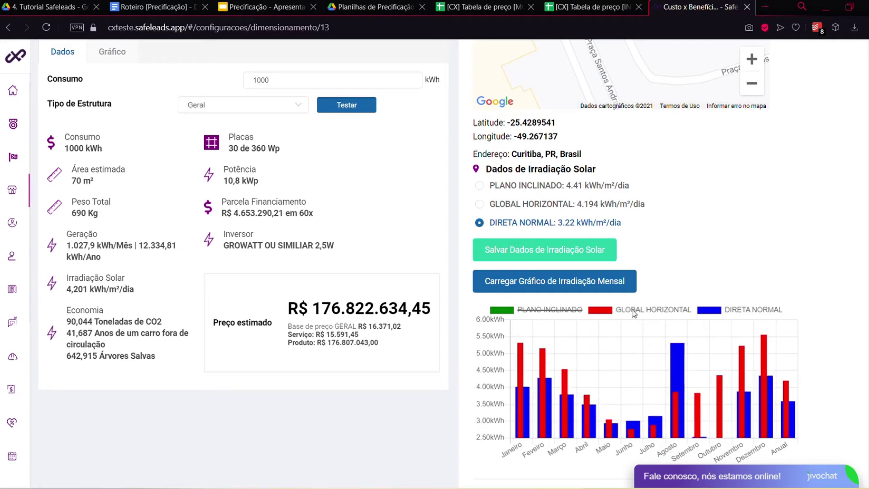
{"action": "left_click", "coordinate": [731, 311]}
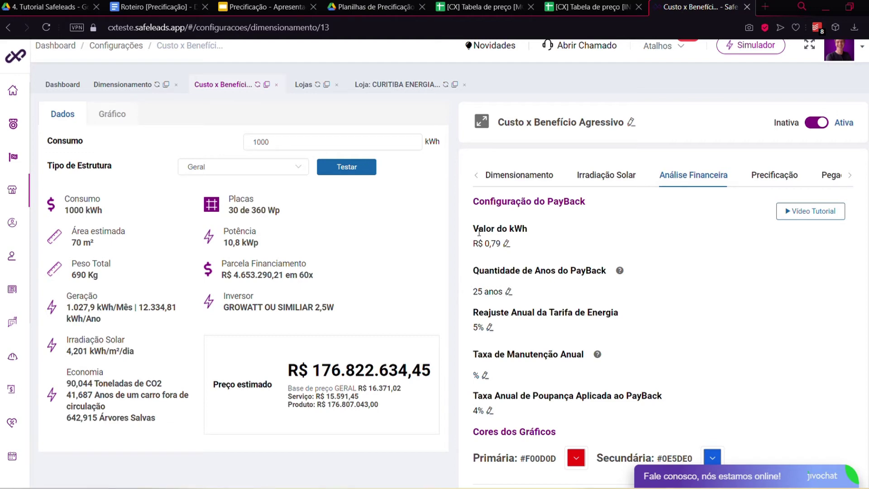
Review the PayBack settings, chart colours and payment options in the sizing's Análise Financeira.
{"action": "scroll", "coordinate": [463, 228], "scroll_direction": "down", "scroll_amount": 1}
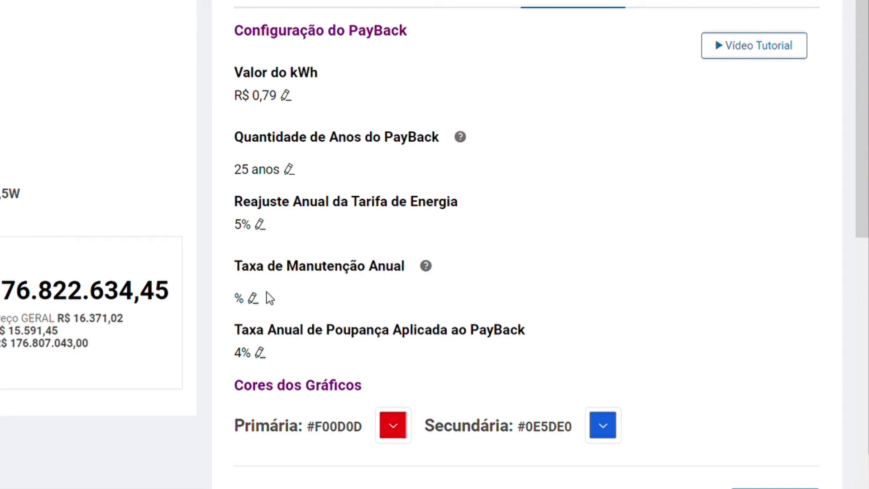
{"action": "mouse_move", "coordinate": [428, 275]}
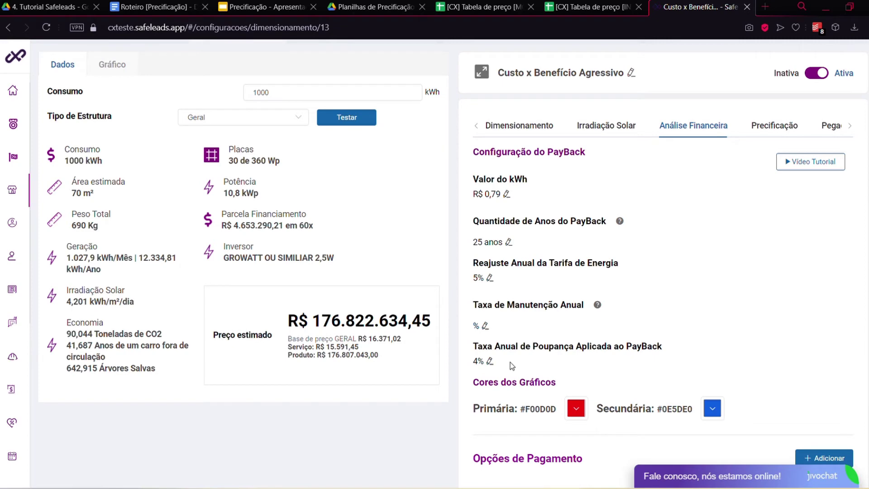
{"action": "scroll", "coordinate": [512, 365], "scroll_direction": "down", "scroll_amount": 2}
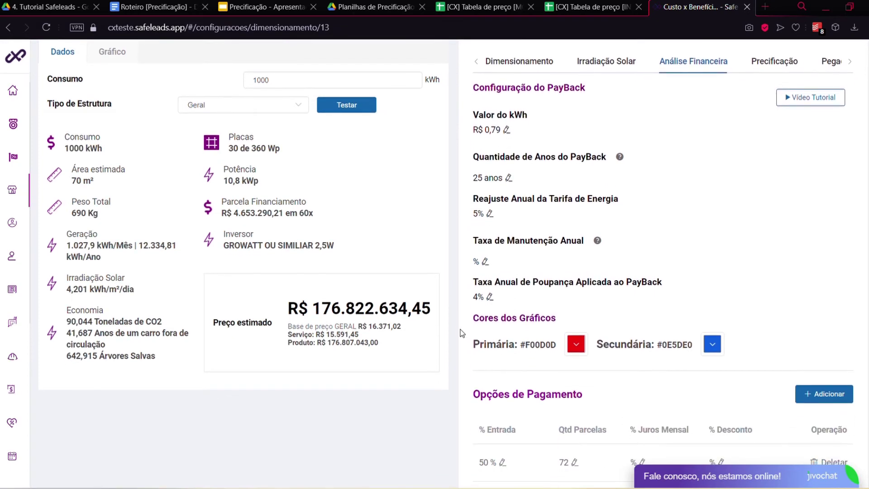
{"action": "scroll", "coordinate": [455, 325], "scroll_direction": "up", "scroll_amount": 3}
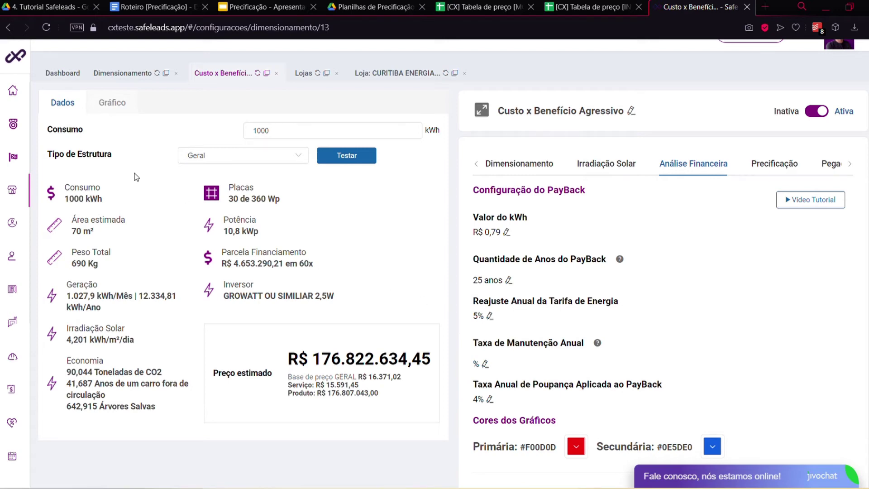
Rerun the sizing test with 1000 kWh and check the financial return in the Gráfico view.
{"action": "left_click", "coordinate": [103, 105]}
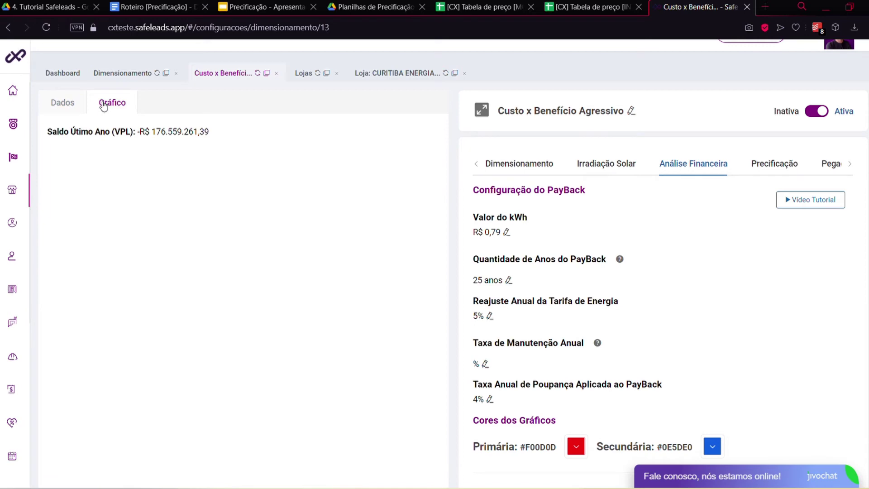
{"action": "left_click", "coordinate": [62, 103]}
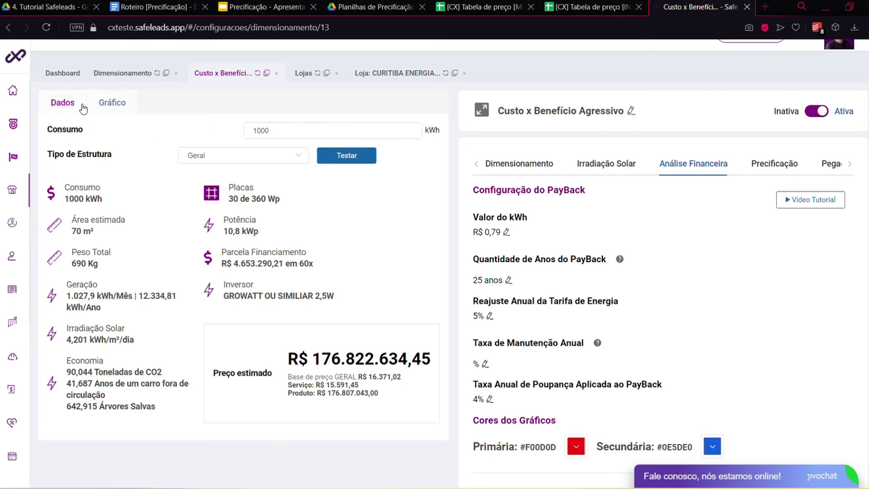
{"action": "left_click", "coordinate": [364, 160]}
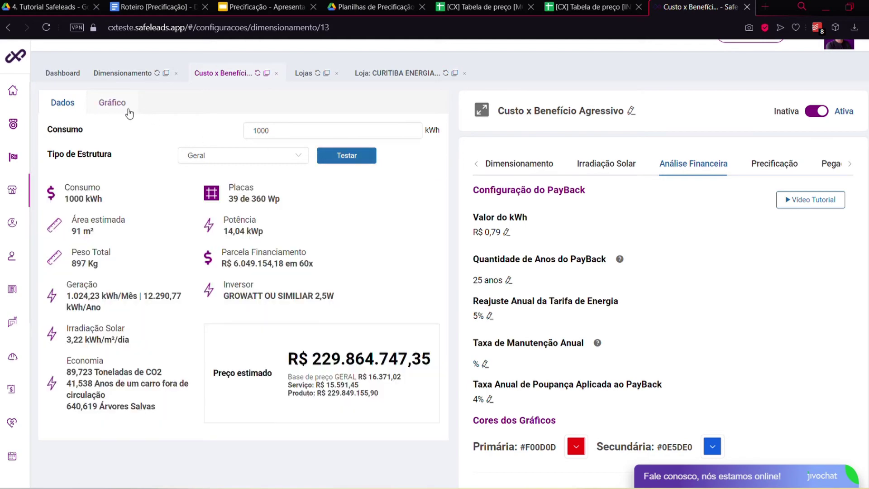
{"action": "left_click", "coordinate": [112, 102]}
Switch the Tabela de Precificação Por Kits to pricing by Potência and return to the Dimensionamento settings.
{"action": "left_click", "coordinate": [762, 166]}
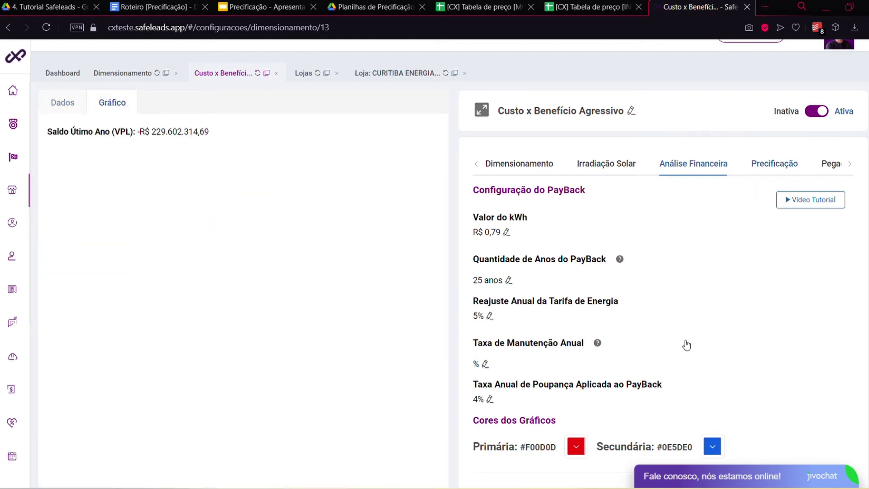
{"action": "left_click", "coordinate": [646, 333]}
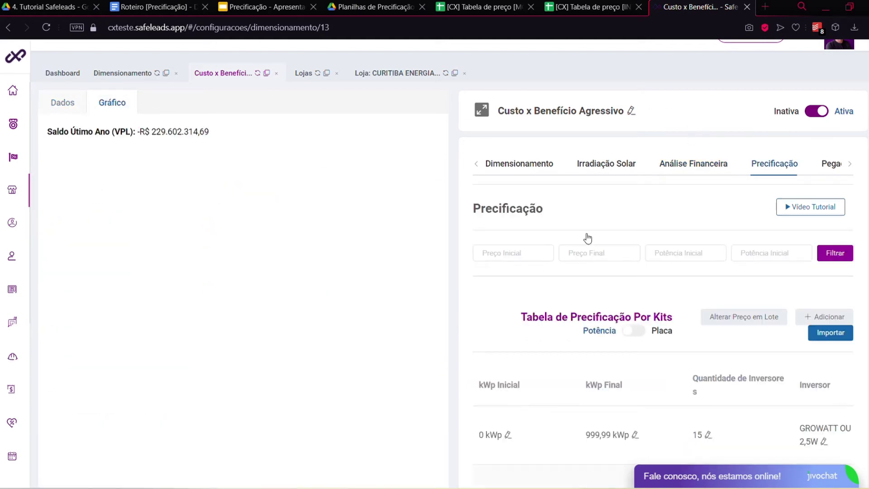
{"action": "left_click", "coordinate": [511, 163]}
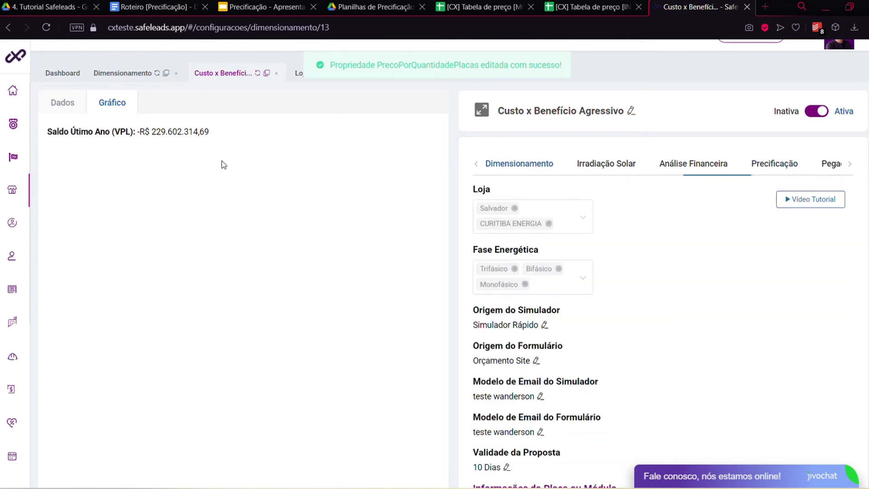
Retest the 1000 kWh consumption with the power-based pricing and examine the investment return chart.
{"action": "left_click", "coordinate": [84, 108]}
{"action": "left_click", "coordinate": [348, 157]}
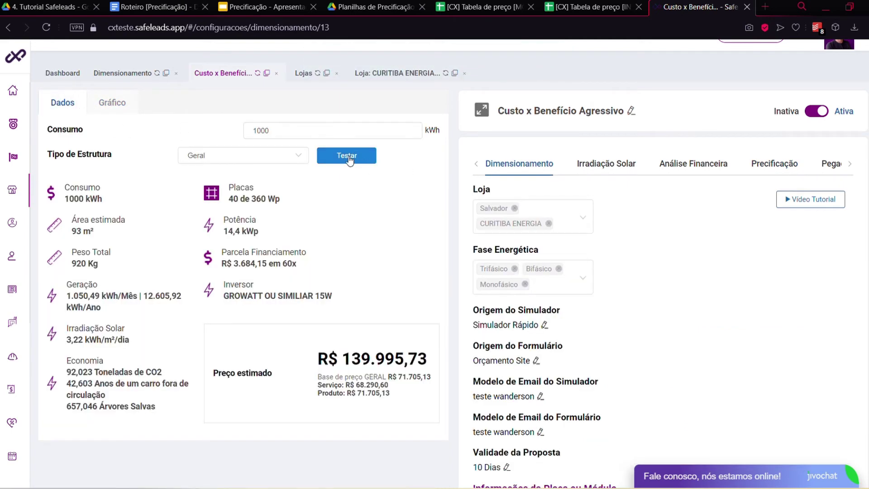
{"action": "left_click", "coordinate": [112, 103]}
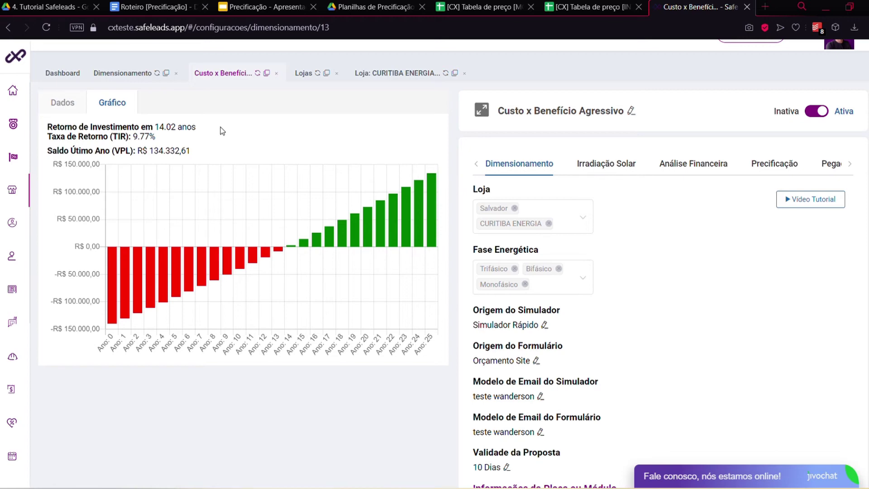
{"action": "left_click", "coordinate": [64, 102]}
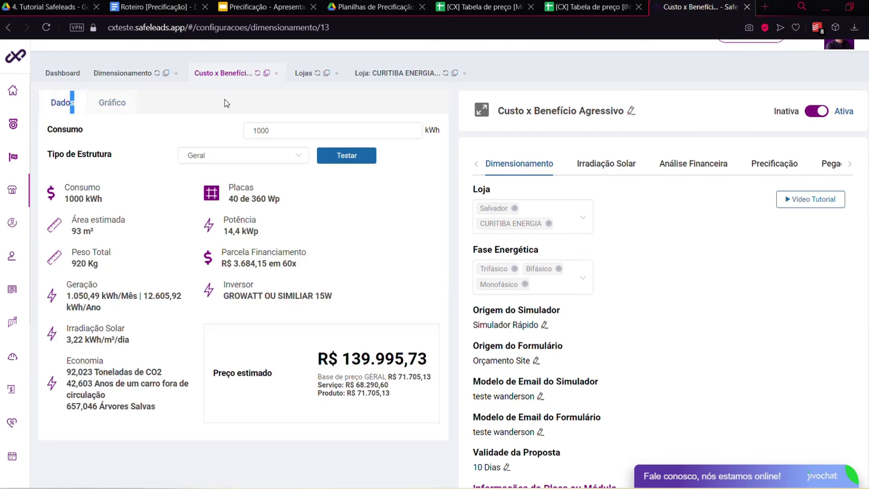
In Análise Financeira, set the primary chart colour to #DD0E0E and confirm #0E5DE0 as the secondary colour.
{"action": "left_click", "coordinate": [694, 165]}
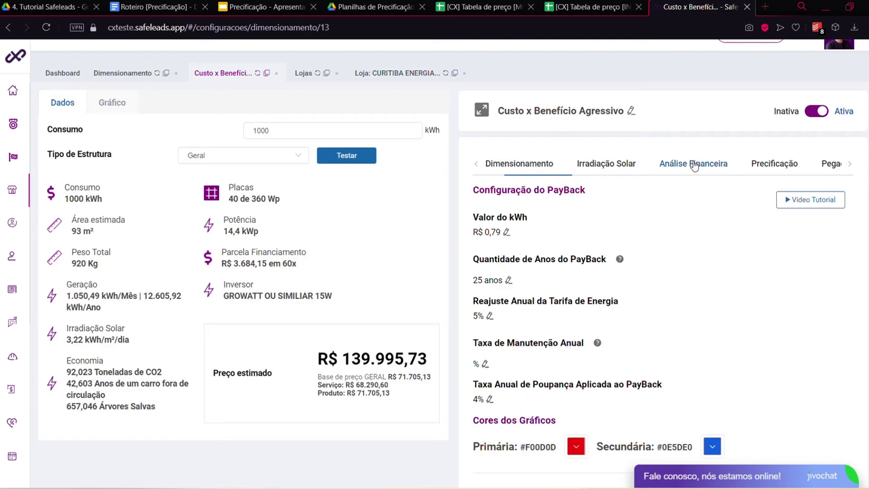
{"action": "scroll", "coordinate": [724, 212], "scroll_direction": "down", "scroll_amount": 5}
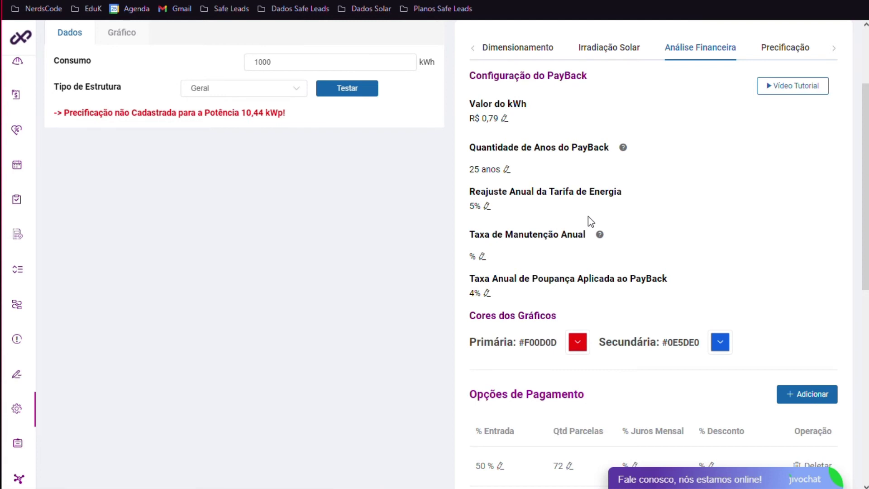
{"action": "scroll", "coordinate": [589, 217], "scroll_direction": "down", "scroll_amount": 3}
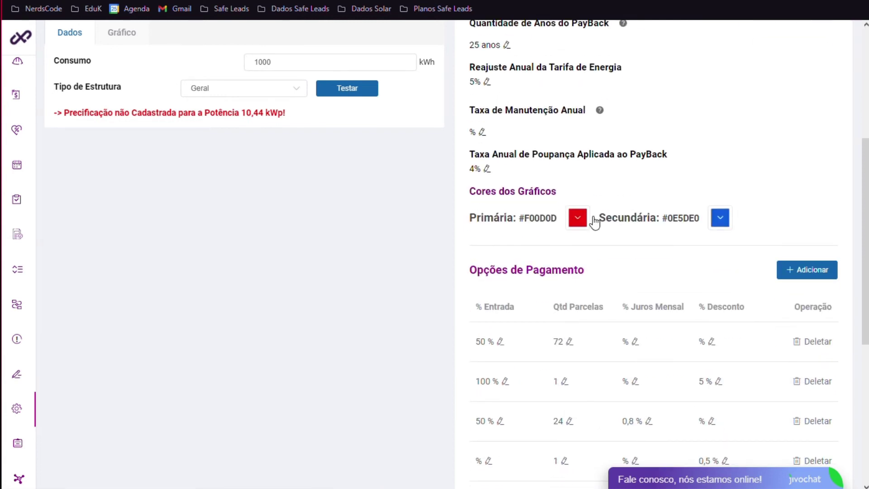
{"action": "scroll", "coordinate": [616, 222], "scroll_direction": "up", "scroll_amount": 3}
{"action": "scroll", "coordinate": [617, 223], "scroll_direction": "down", "scroll_amount": 3}
{"action": "left_click", "coordinate": [583, 220]}
{"action": "left_click_drag", "start_coordinate": [643, 244], "coordinate": [648, 249]}
{"action": "left_click", "coordinate": [559, 367]}
{"action": "key", "text": "BackSpace"}
{"action": "type", "text": "E0E"}
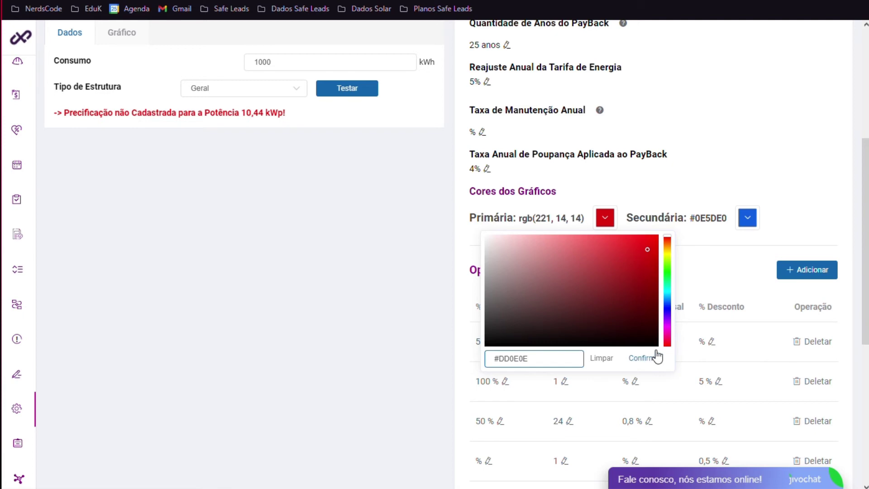
{"action": "left_click", "coordinate": [652, 362]}
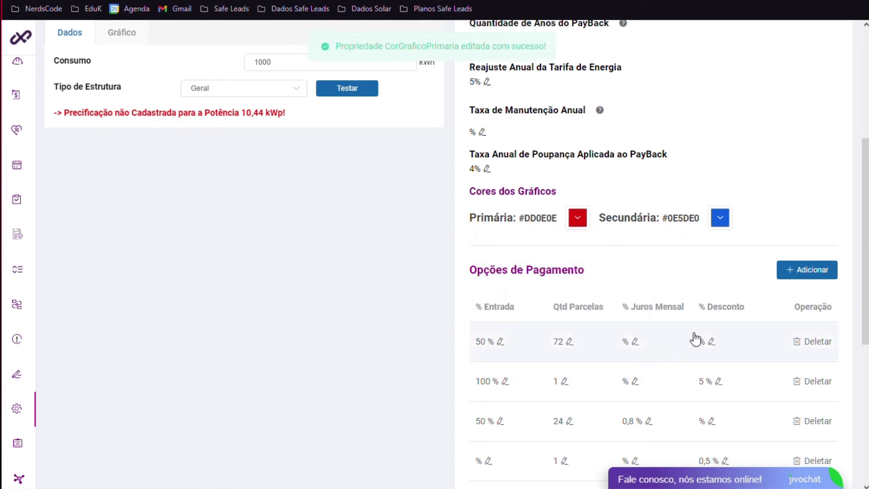
{"action": "left_click", "coordinate": [726, 228]}
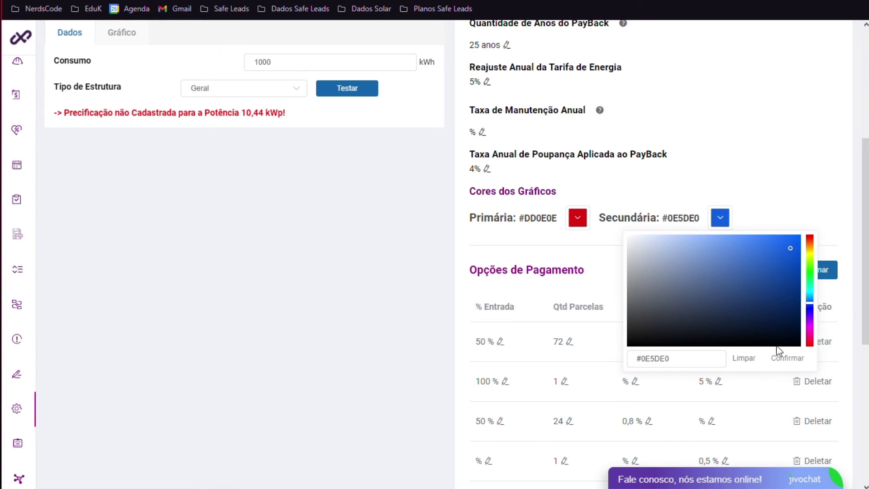
{"action": "left_click", "coordinate": [788, 358]}
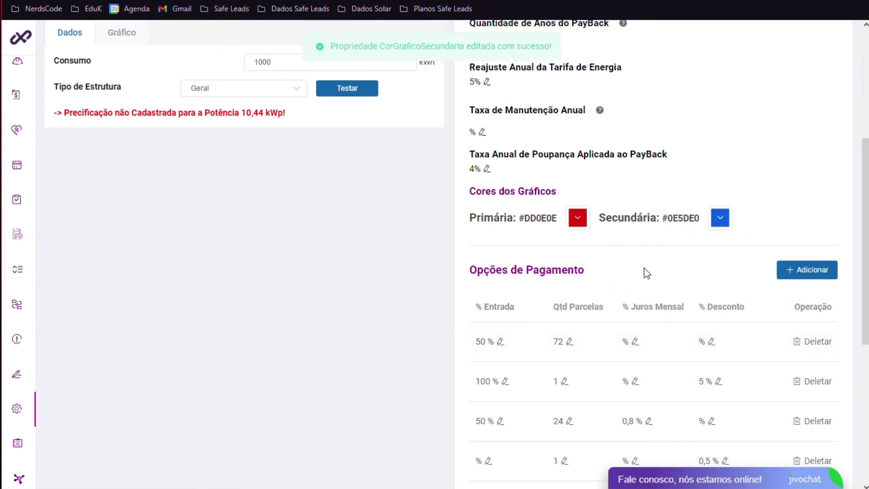
{"action": "scroll", "coordinate": [724, 287], "scroll_direction": "down", "scroll_amount": 3}
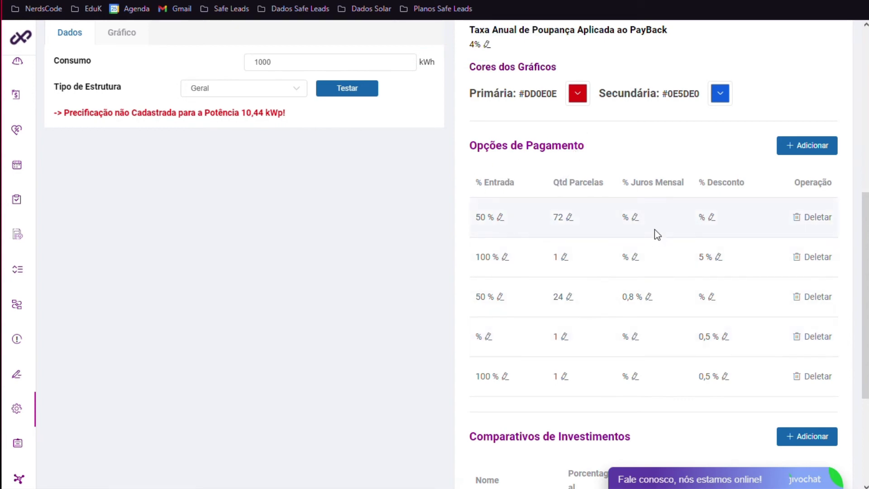
{"action": "left_click", "coordinate": [808, 151]}
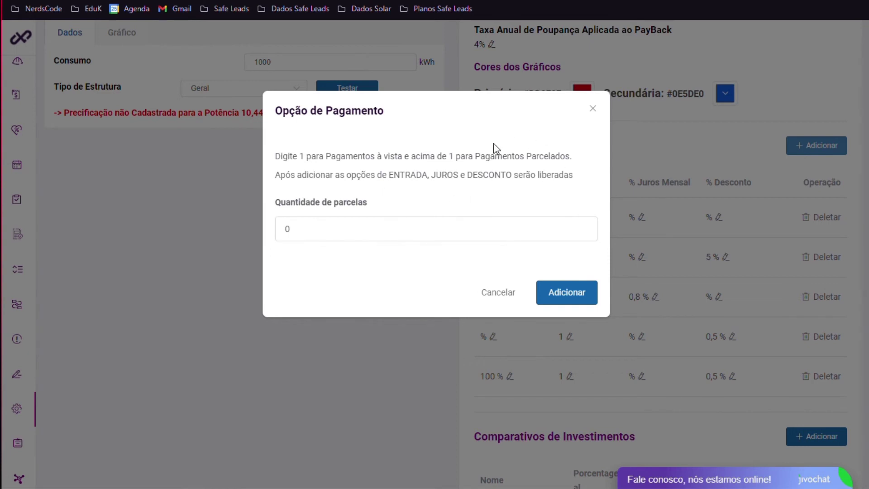
{"action": "left_click", "coordinate": [498, 293]}
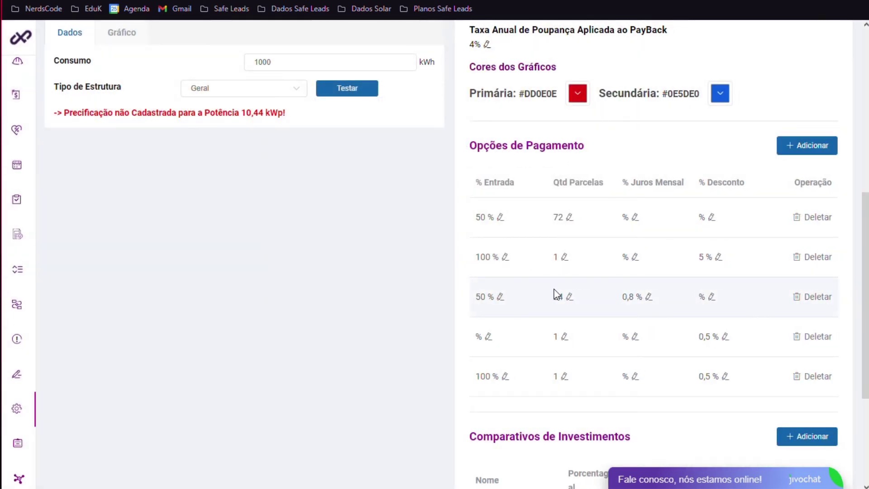
{"action": "left_click_drag", "start_coordinate": [867, 272], "coordinate": [868, 357]}
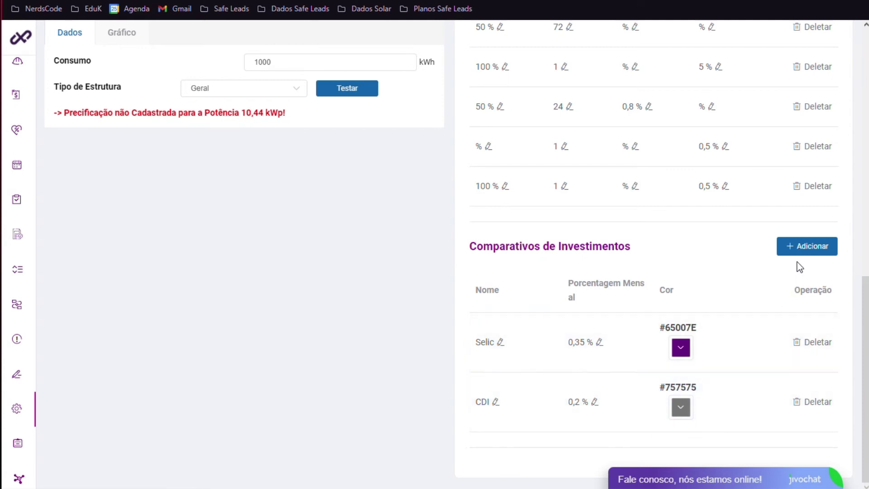
{"action": "left_click", "coordinate": [805, 248]}
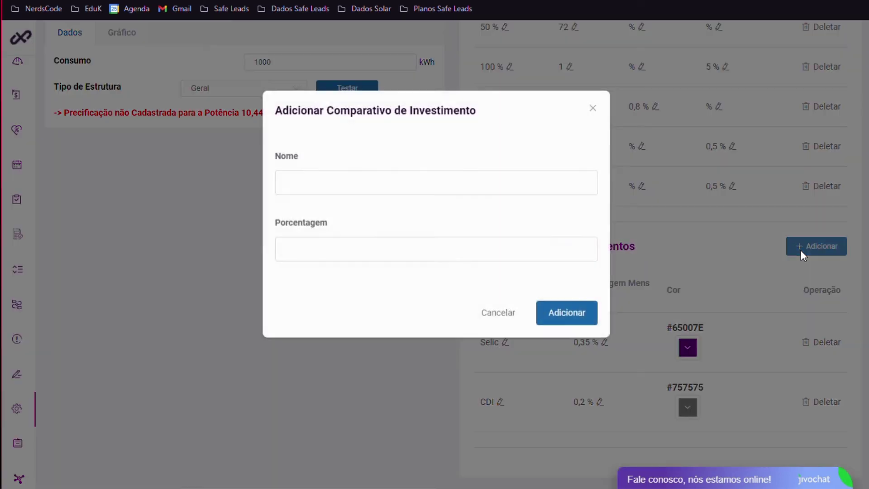
{"action": "left_click", "coordinate": [319, 190]}
{"action": "left_click", "coordinate": [318, 245]}
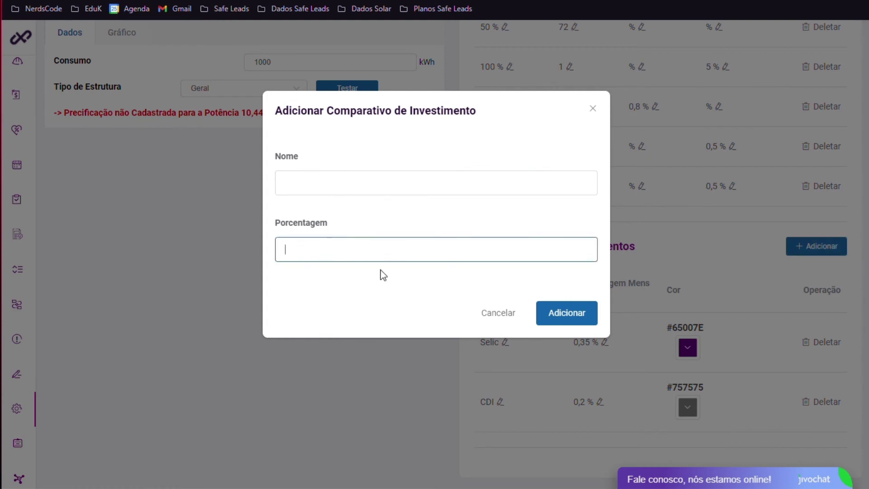
{"action": "type", "text": "0,20"}
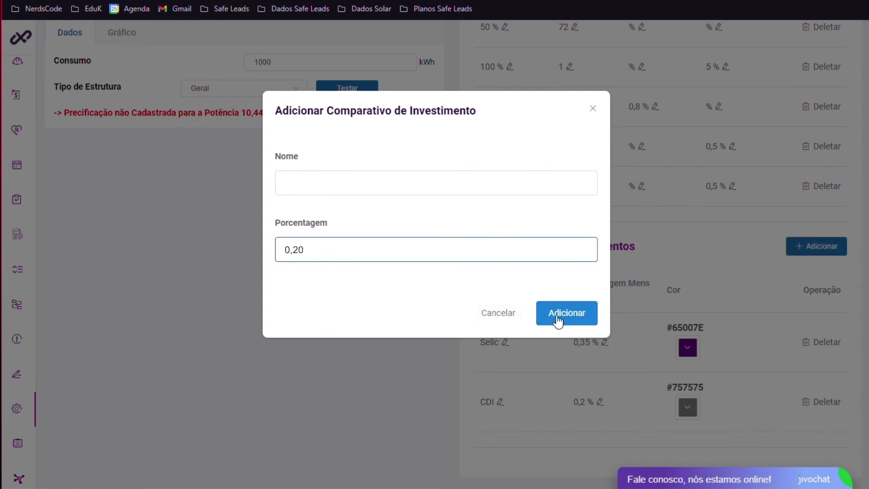
{"action": "left_click", "coordinate": [510, 319]}
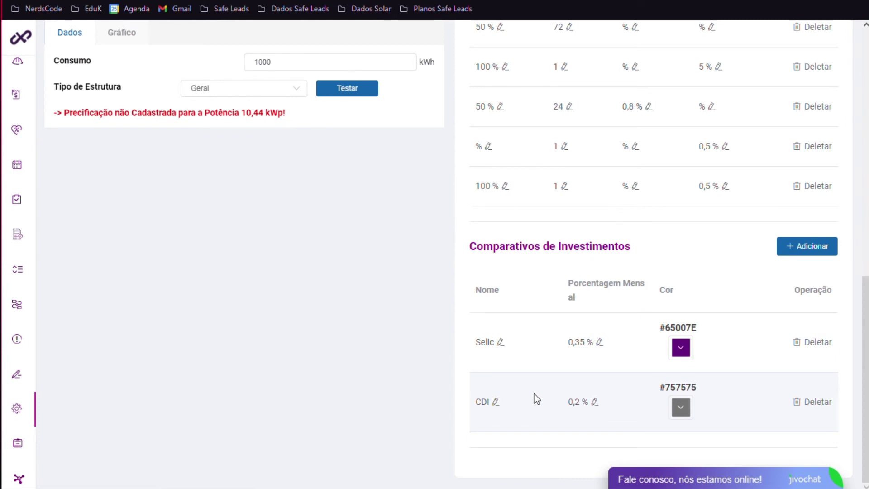
Re-enter and confirm #757575 as the colour of the CDI entry in Comparativos de Investimentos.
{"action": "left_click", "coordinate": [681, 406]}
{"action": "left_click", "coordinate": [632, 385]}
{"action": "key", "text": "BackSpace"}
{"action": "key", "text": "BackSpace"}
{"action": "key", "text": "BackSpace"}
{"action": "key", "text": "BackSpace"}
{"action": "key", "text": "BackSpace"}
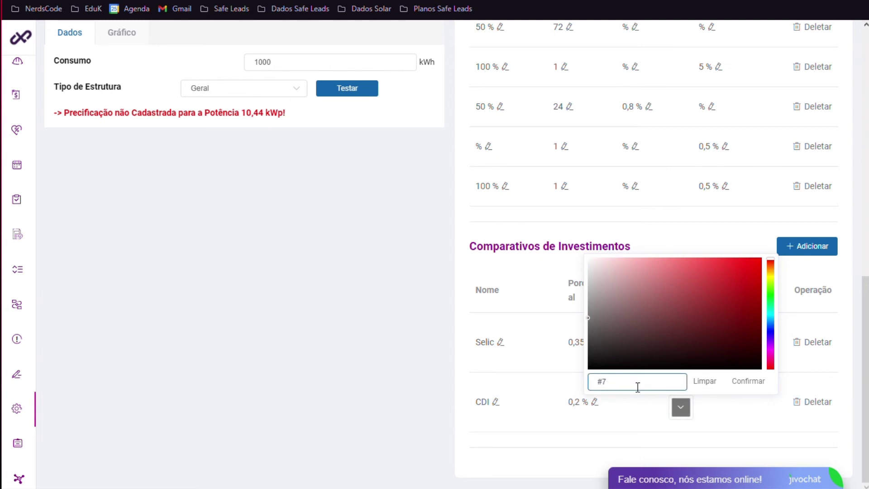
{"action": "type", "text": "757575"}
{"action": "left_click", "coordinate": [744, 384]}
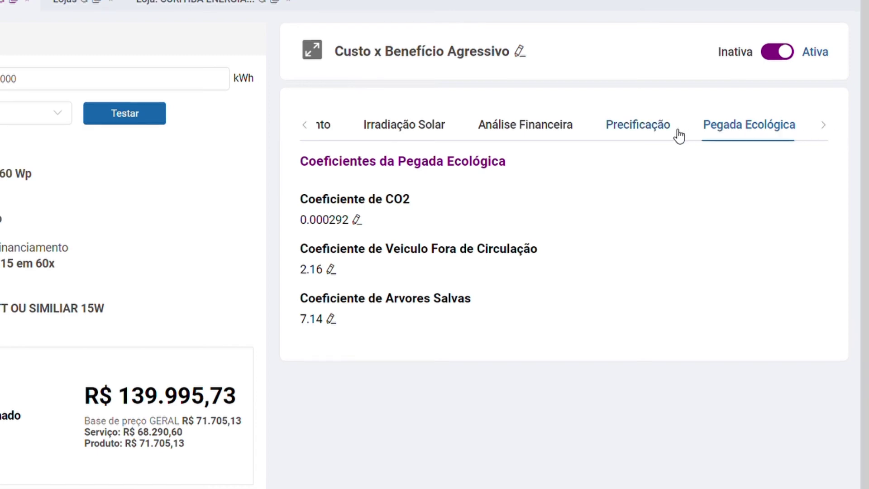
In the Gerador de Formulário, set the form's title to "Faça aqui sua simulação:".
{"action": "left_click", "coordinate": [813, 188]}
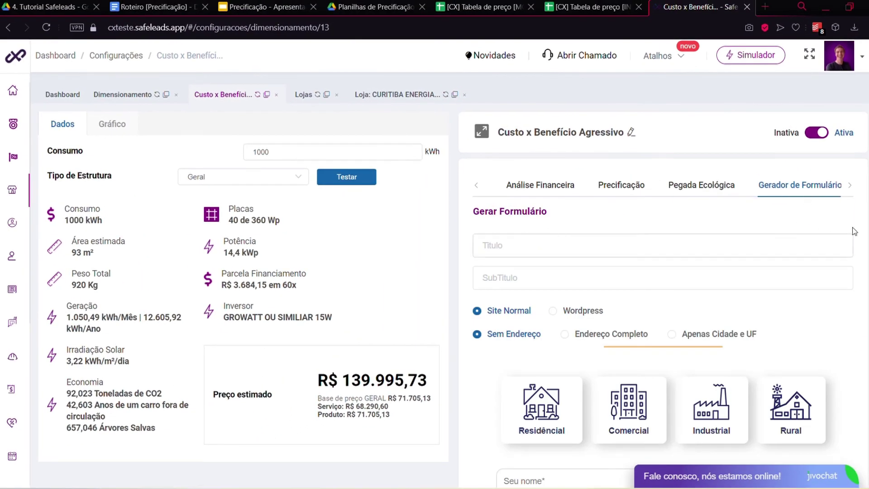
{"action": "scroll", "coordinate": [860, 226], "scroll_direction": "down", "scroll_amount": 1}
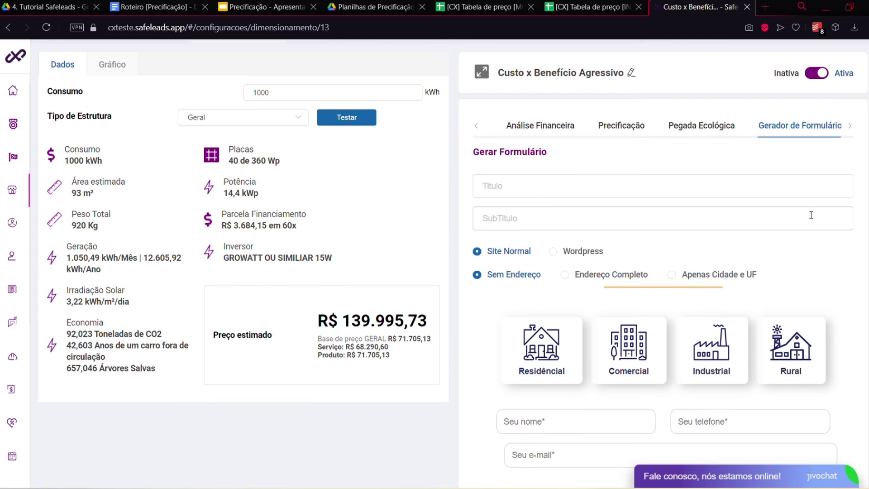
{"action": "left_click", "coordinate": [669, 188]}
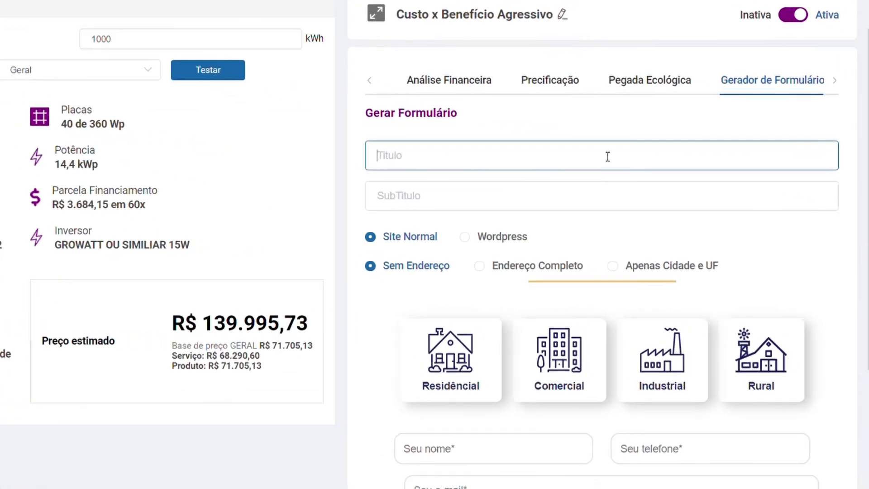
{"action": "type", "text": "Faça "}
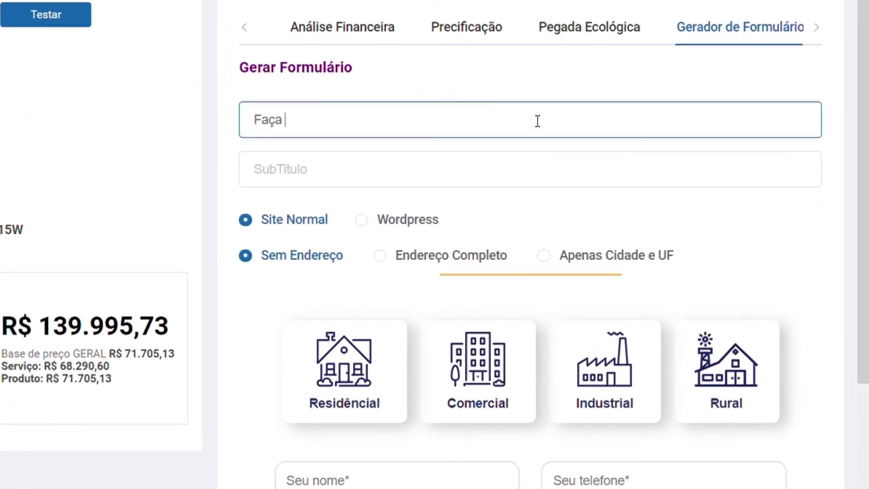
{"action": "type", "text": "aqui sua simul"}
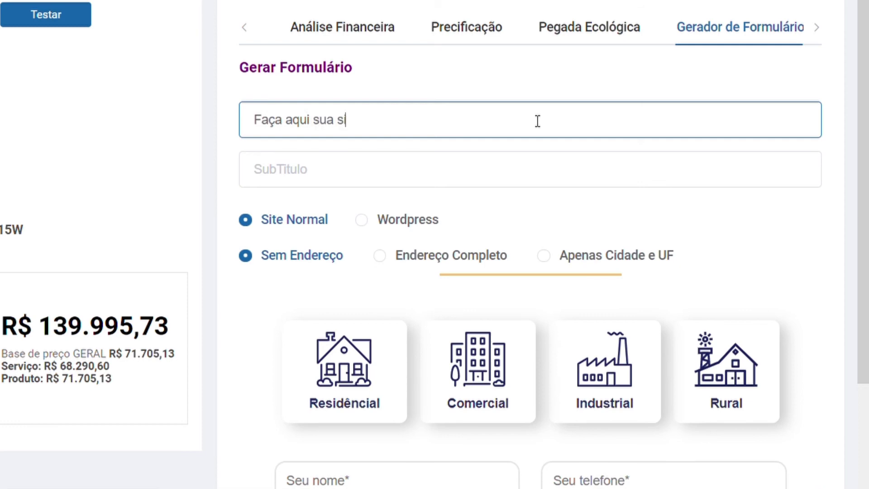
{"action": "type", "text": "ação"}
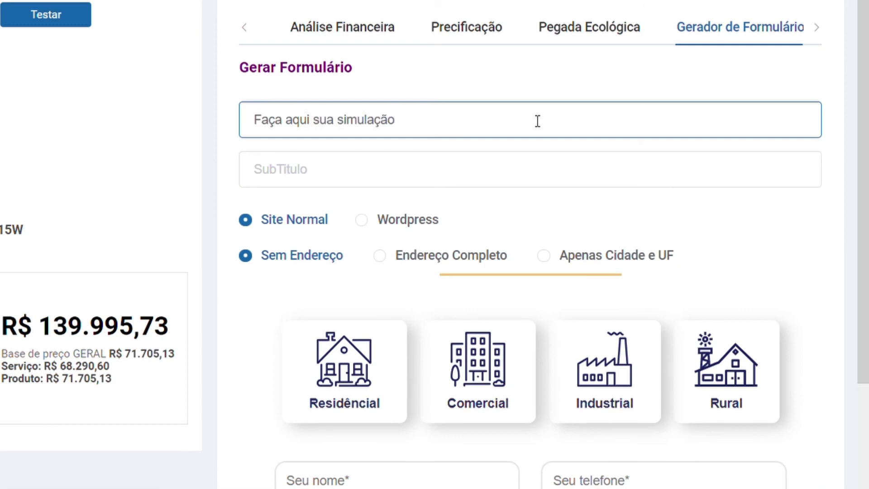
{"action": "type", "text": ":"}
Set the form's subtitle to "Reduza em até 80% sua conta de luz".
{"action": "left_click", "coordinate": [400, 174]}
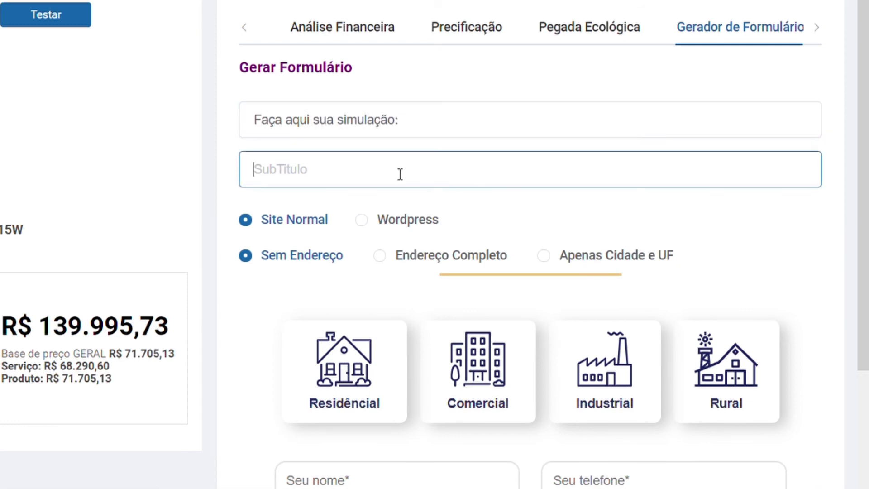
{"action": "type", "text": "Reduza em at"}
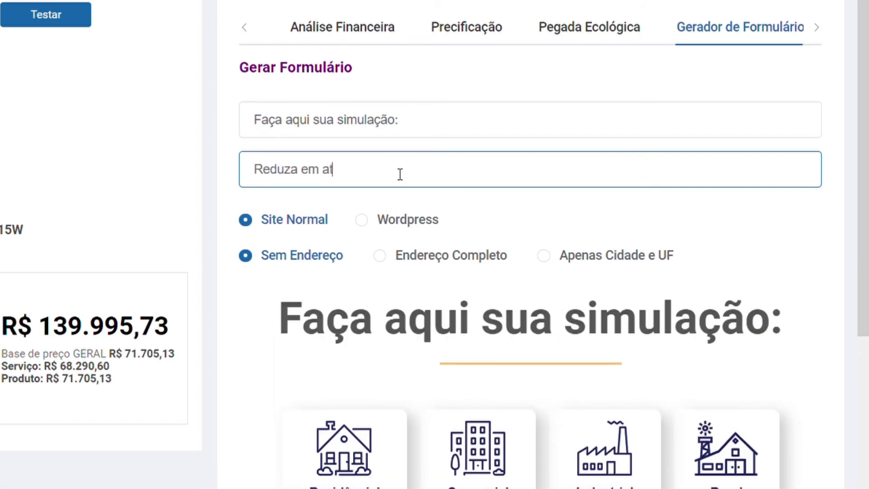
{"action": "type", "text": "é 80% sua conta de luz"}
{"action": "left_click", "coordinate": [224, 196]}
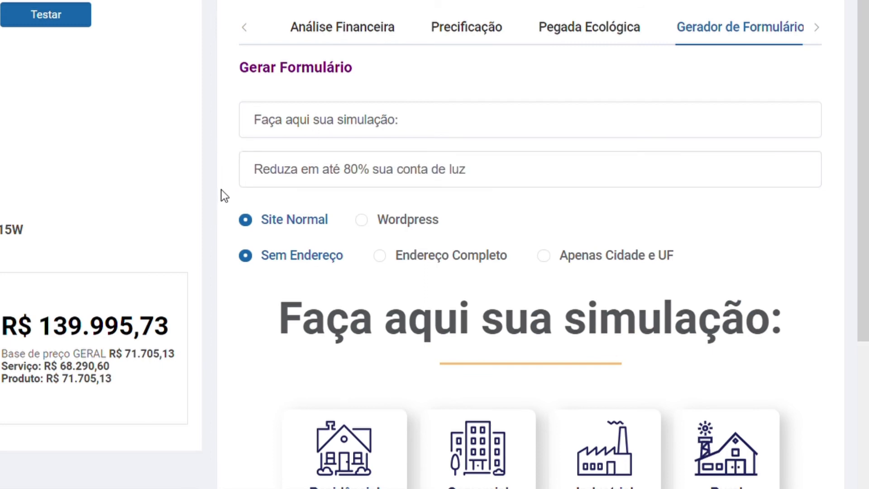
Set the generated form's address option to Apenas Cidade e UF.
{"action": "scroll", "coordinate": [226, 185], "scroll_direction": "down", "scroll_amount": 2}
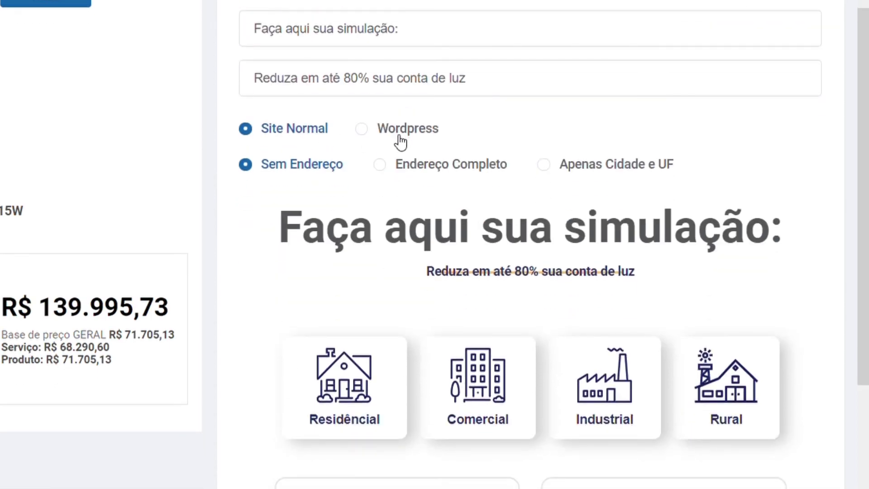
{"action": "scroll", "coordinate": [356, 153], "scroll_direction": "down", "scroll_amount": 5}
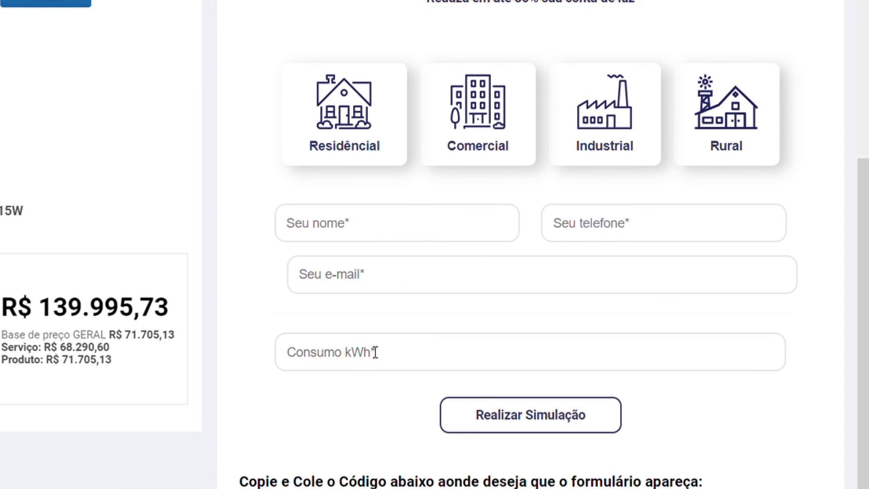
{"action": "scroll", "coordinate": [258, 262], "scroll_direction": "up", "scroll_amount": 8}
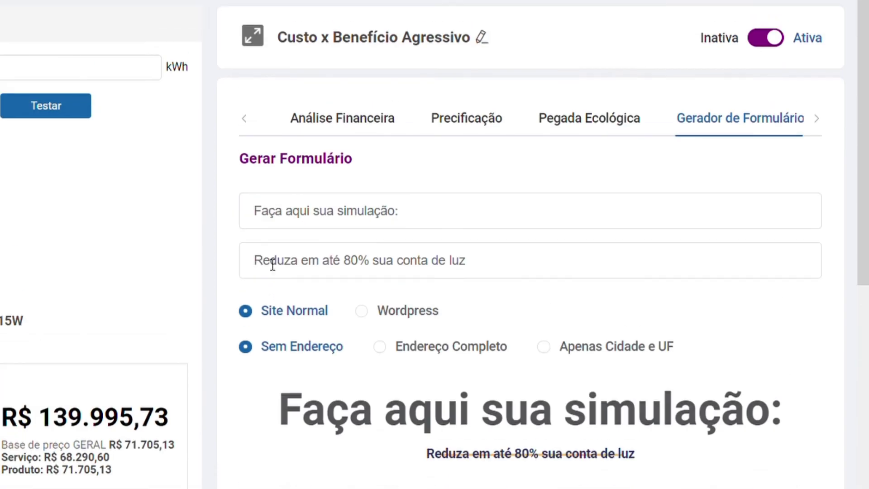
{"action": "scroll", "coordinate": [304, 261], "scroll_direction": "down", "scroll_amount": 3}
{"action": "left_click", "coordinate": [592, 167]}
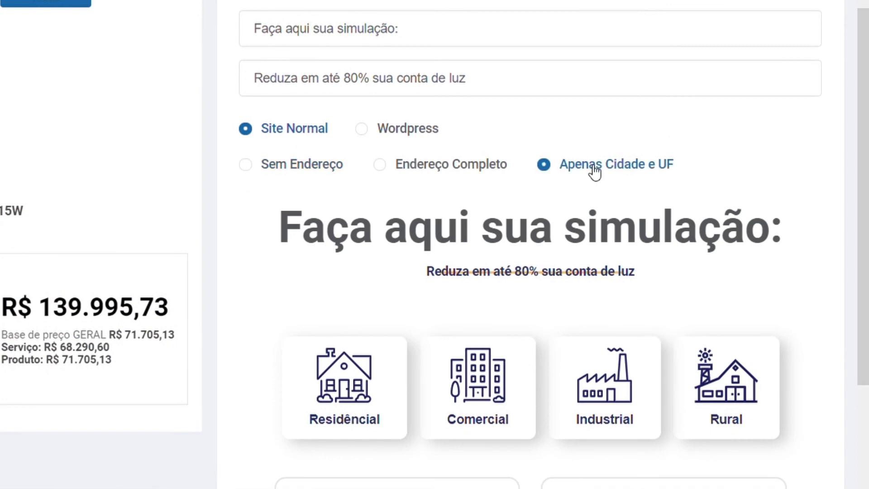
Check the Cidade, UF and e-mail fields in the form preview.
{"action": "scroll", "coordinate": [525, 172], "scroll_direction": "down", "scroll_amount": 2}
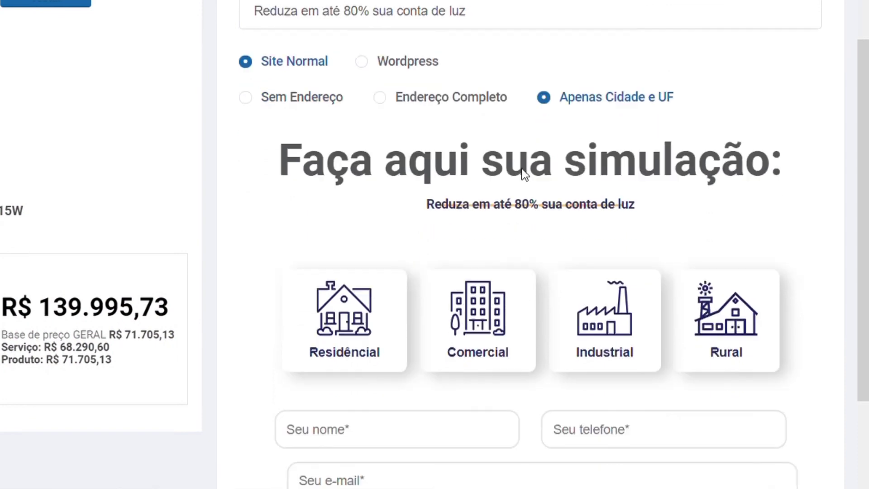
{"action": "scroll", "coordinate": [522, 175], "scroll_direction": "down", "scroll_amount": 4}
{"action": "left_click", "coordinate": [475, 330]}
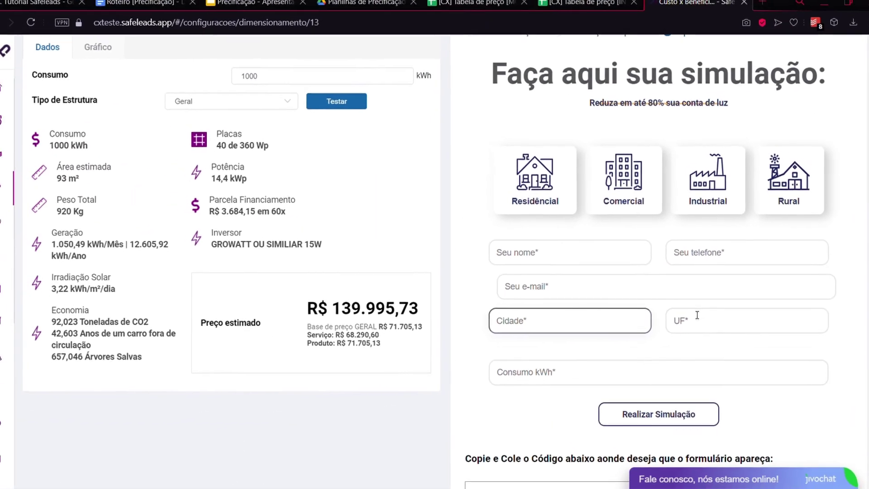
{"action": "left_click", "coordinate": [700, 313]}
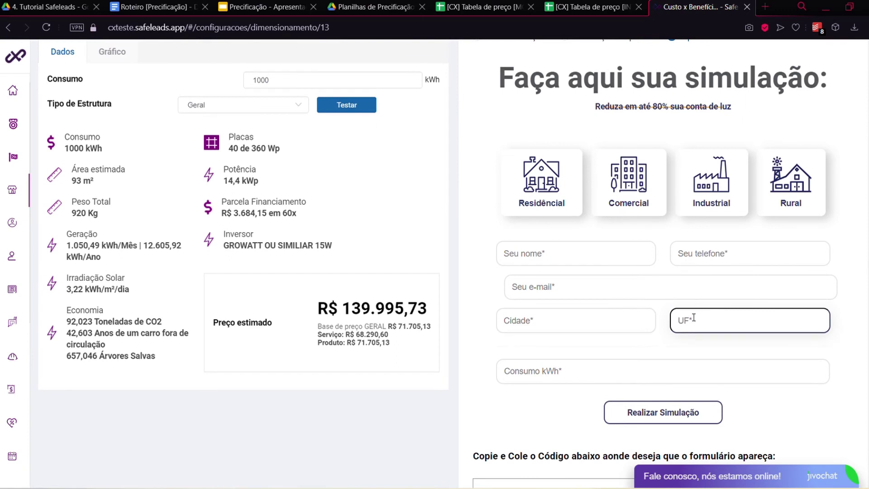
{"action": "left_click", "coordinate": [650, 320]}
{"action": "left_click", "coordinate": [638, 294]}
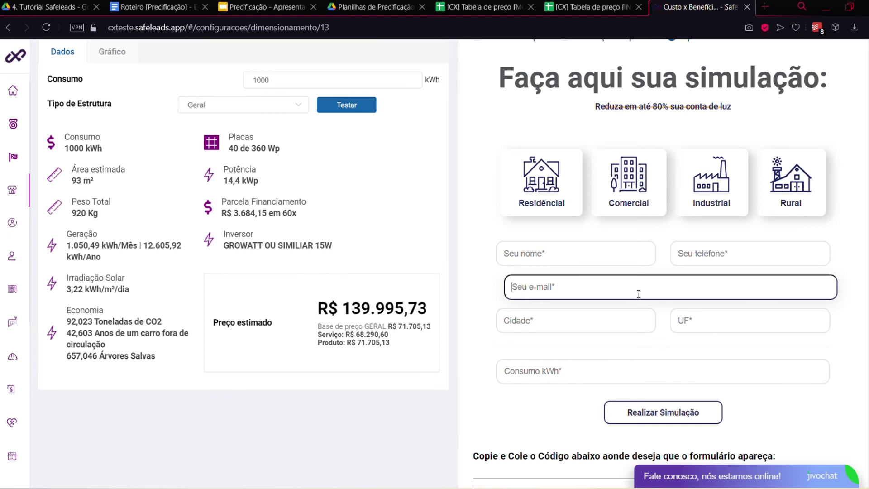
{"action": "scroll", "coordinate": [482, 246], "scroll_direction": "up", "scroll_amount": 5}
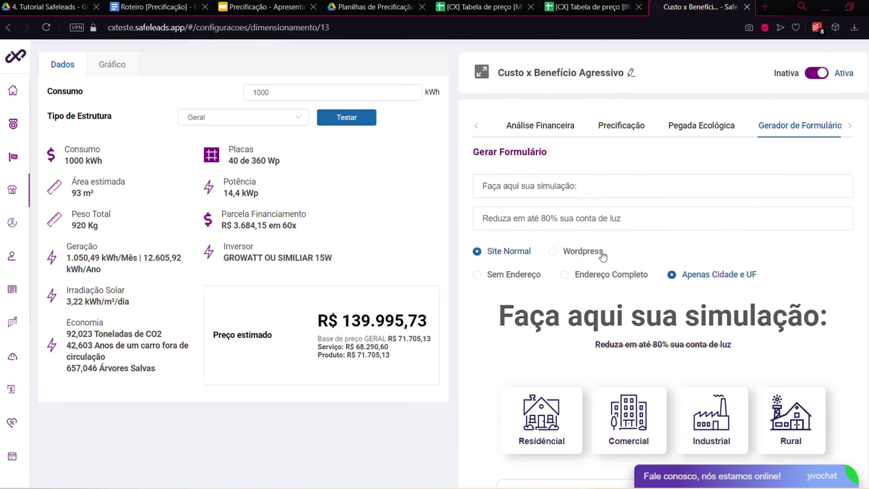
Try the Endereço Completo address option and check the address fields in the form preview.
{"action": "left_click", "coordinate": [615, 276]}
{"action": "scroll", "coordinate": [543, 280], "scroll_direction": "down", "scroll_amount": 6}
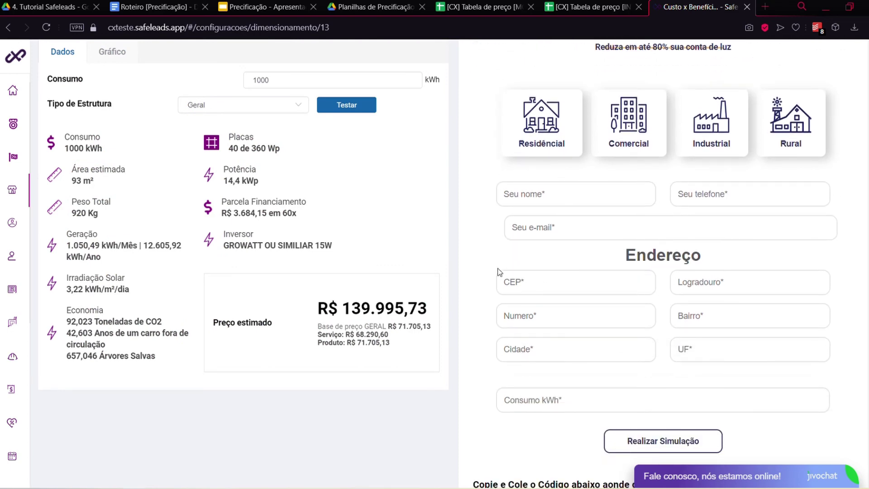
{"action": "scroll", "coordinate": [495, 264], "scroll_direction": "up", "scroll_amount": 4}
Set the form's address option to Sem Endereço and select the whole generated embed code below the preview.
{"action": "left_click", "coordinate": [522, 162]}
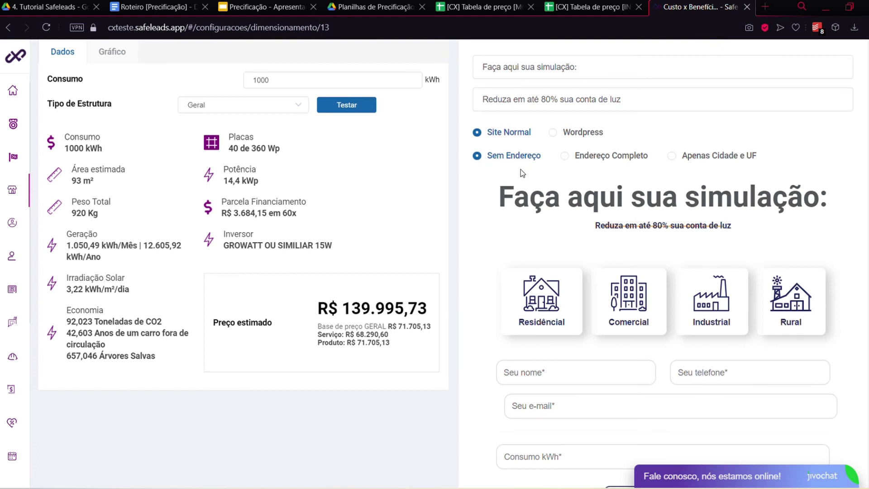
{"action": "scroll", "coordinate": [521, 172], "scroll_direction": "down", "scroll_amount": 4}
{"action": "left_click_drag", "start_coordinate": [771, 446], "coordinate": [472, 391]}
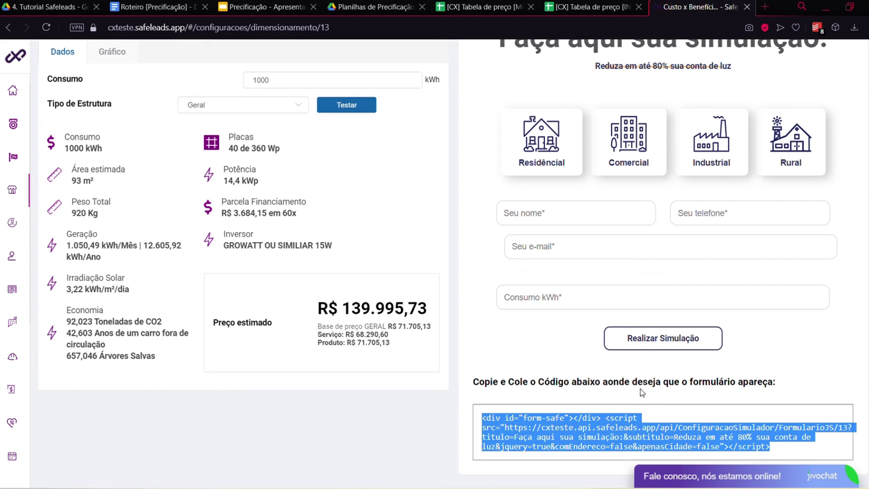
Return to the Precificação settings and switch the kit pricing table to Potência.
{"action": "scroll", "coordinate": [493, 284], "scroll_direction": "up", "scroll_amount": 5}
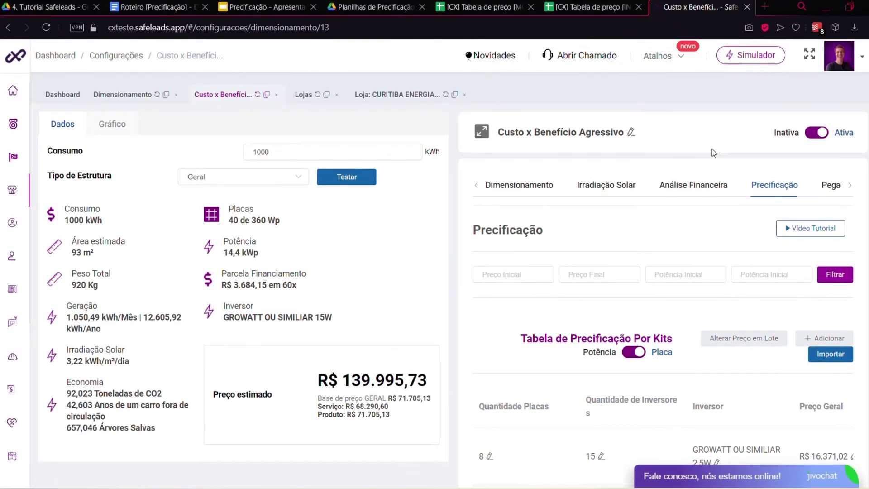
{"action": "scroll", "coordinate": [690, 210], "scroll_direction": "down", "scroll_amount": 2}
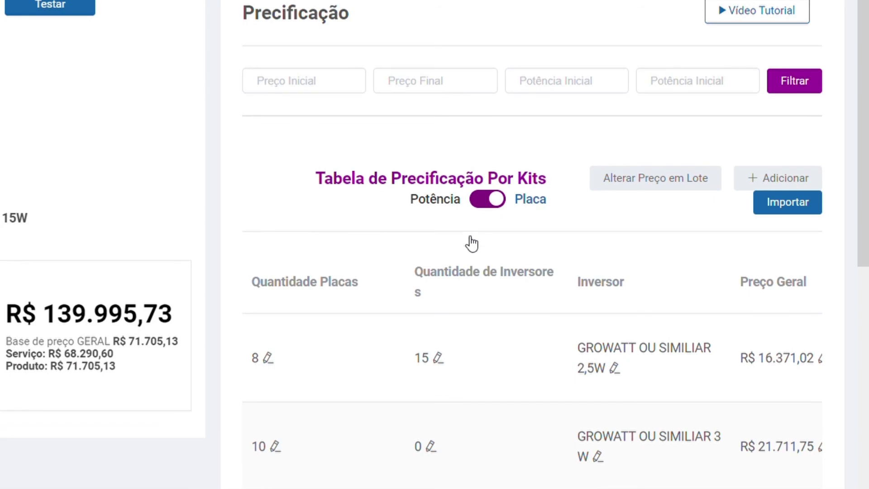
{"action": "left_click", "coordinate": [487, 202]}
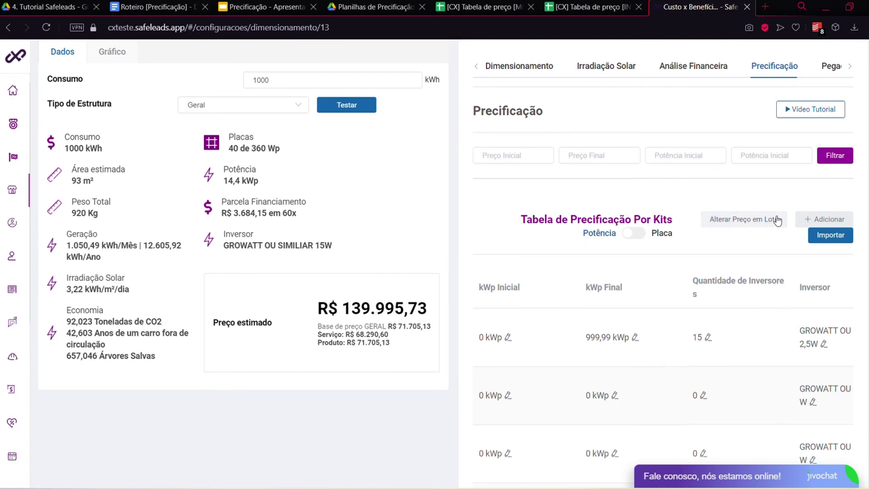
Fill in a new pricing entry with Preço 15,13, kWp Inicial 1 and kWp Final 3, and close it without adding.
{"action": "left_click", "coordinate": [818, 224]}
{"action": "left_click", "coordinate": [284, 202]}
{"action": "left_click_drag", "start_coordinate": [281, 201], "coordinate": [235, 203]}
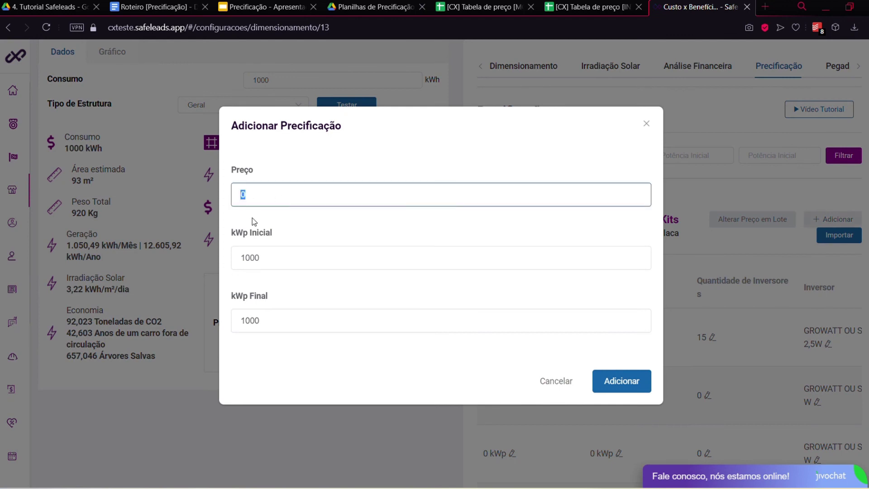
{"action": "type", "text": "15,13"}
{"action": "double_click", "coordinate": [289, 252]}
{"action": "type", "text": "1"}
{"action": "double_click", "coordinate": [290, 328]}
{"action": "type", "text": "3"}
{"action": "left_click", "coordinate": [290, 340]}
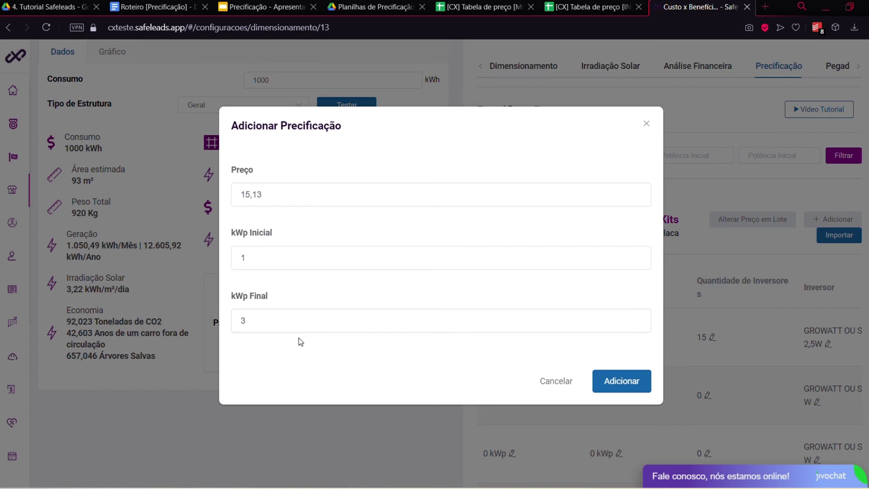
{"action": "left_click", "coordinate": [646, 123]}
Try a batch price change of -5% for the Solo structure, switch it to Todos, and close it without applying.
{"action": "left_click", "coordinate": [745, 219]}
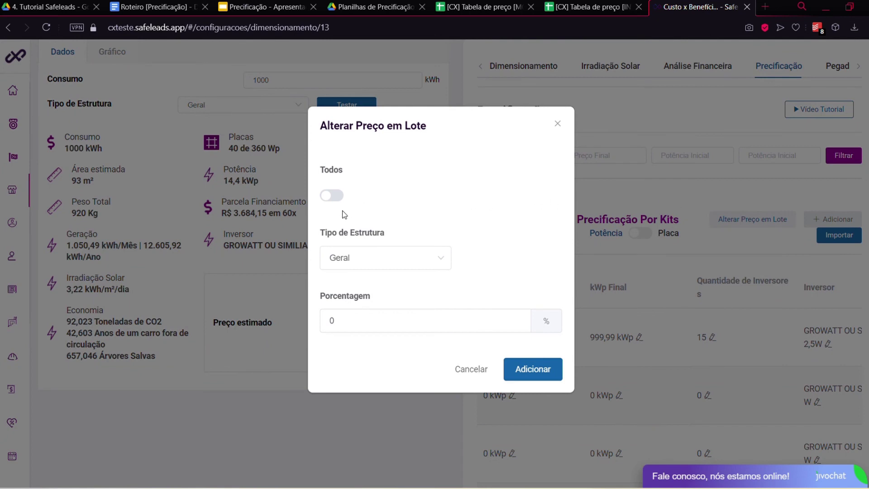
{"action": "left_click", "coordinate": [384, 259]}
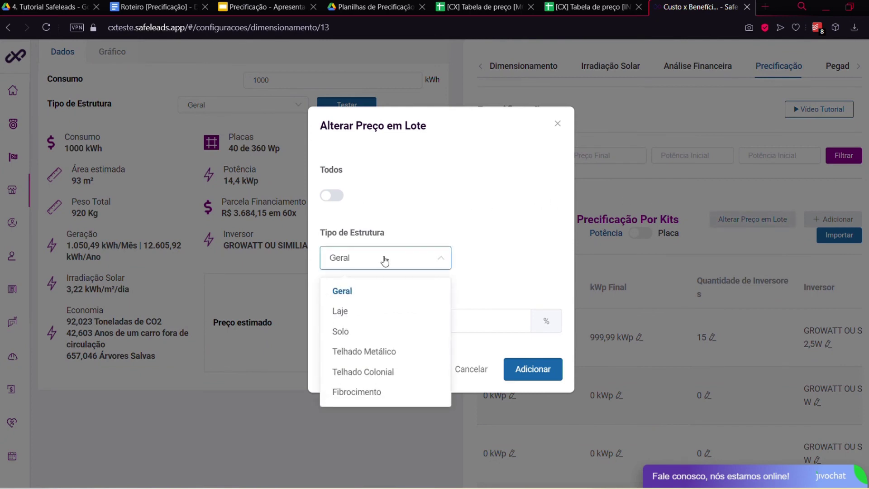
{"action": "left_click", "coordinate": [374, 331]}
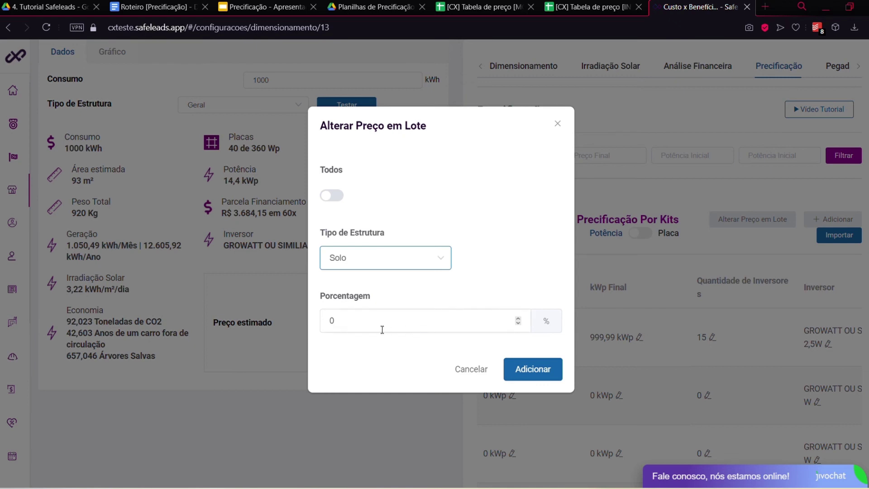
{"action": "left_click", "coordinate": [361, 327]}
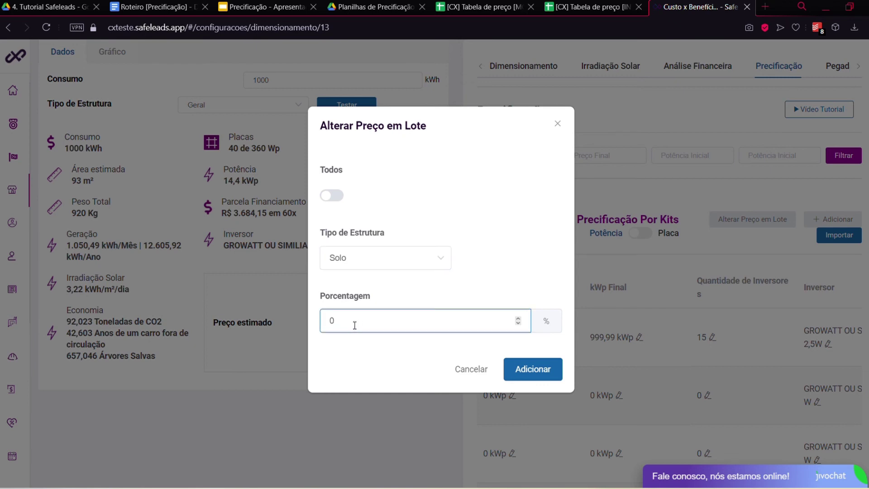
{"action": "double_click", "coordinate": [331, 322]}
{"action": "type", "text": "-5"}
{"action": "left_click", "coordinate": [341, 201]}
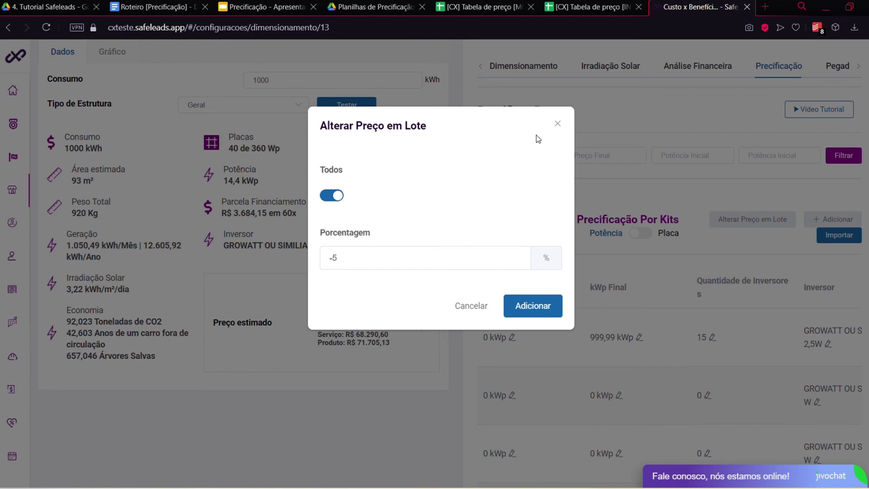
{"action": "left_click", "coordinate": [558, 124]}
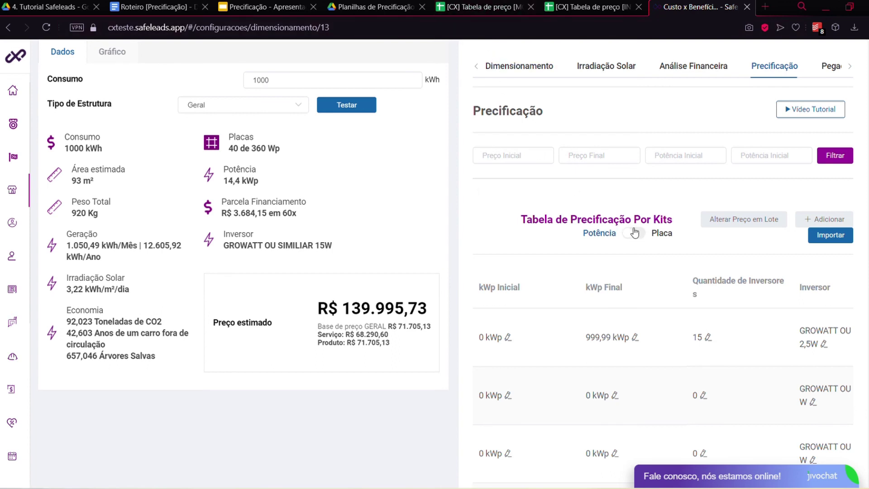
Switch to the INTERVALO REGULAR DE POTÊNCIA price spreadsheet and move its SEM SERVIÇO sheet ahead of Regras.
{"action": "left_click", "coordinate": [578, 10]}
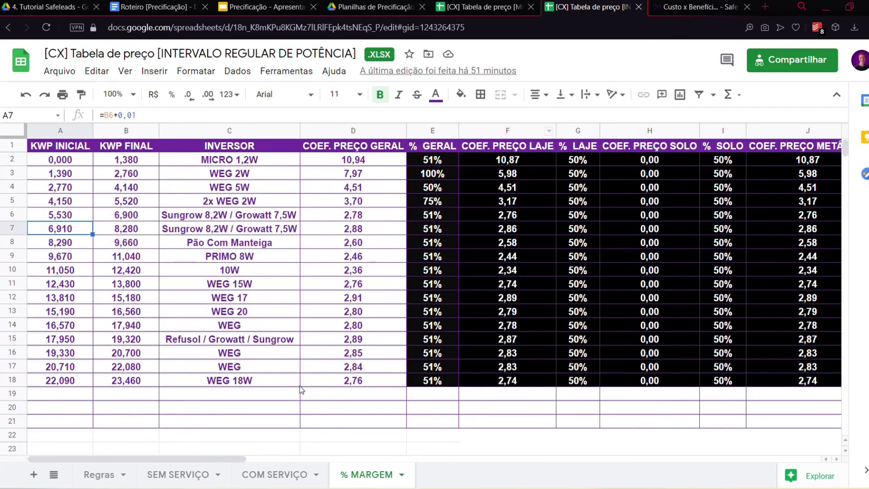
{"action": "left_click", "coordinate": [180, 473]}
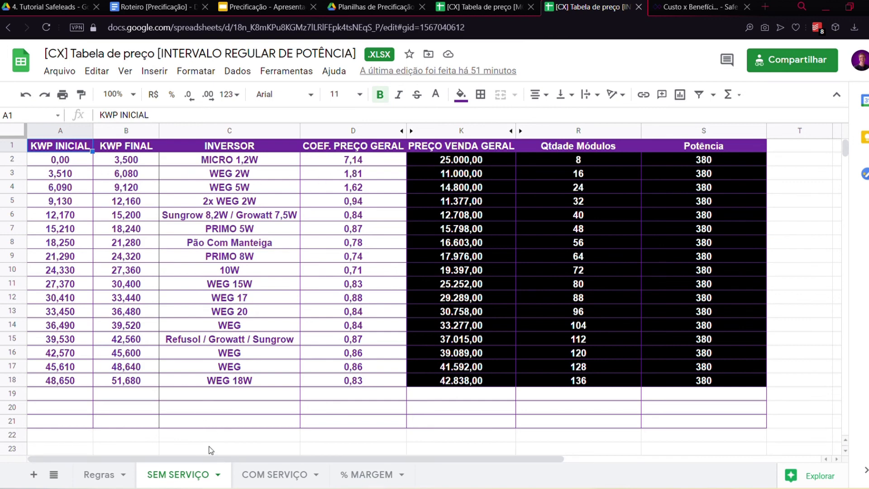
{"action": "left_click_drag", "start_coordinate": [190, 474], "coordinate": [92, 475]}
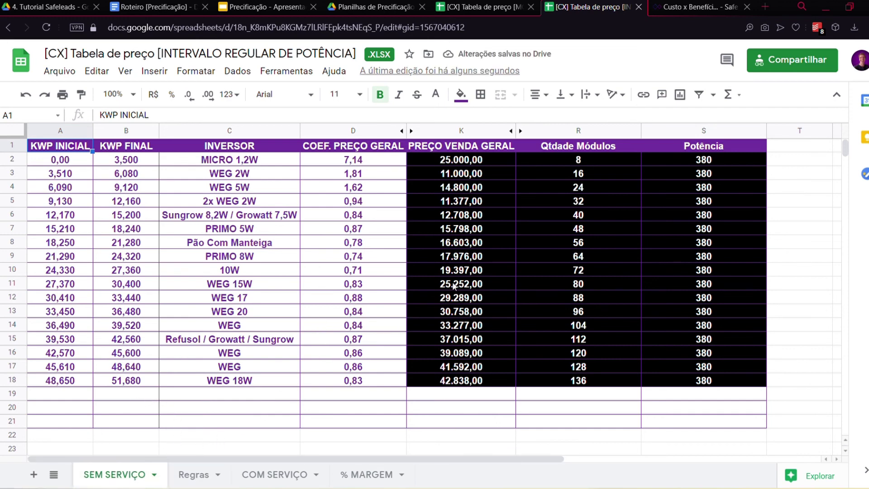
In the PREÇO VENDA GERAL column, set K3 to 30000 and K4 to 35000.
{"action": "left_click_drag", "start_coordinate": [374, 166], "coordinate": [375, 285]}
{"action": "left_click", "coordinate": [471, 214]}
{"action": "left_click", "coordinate": [473, 163]}
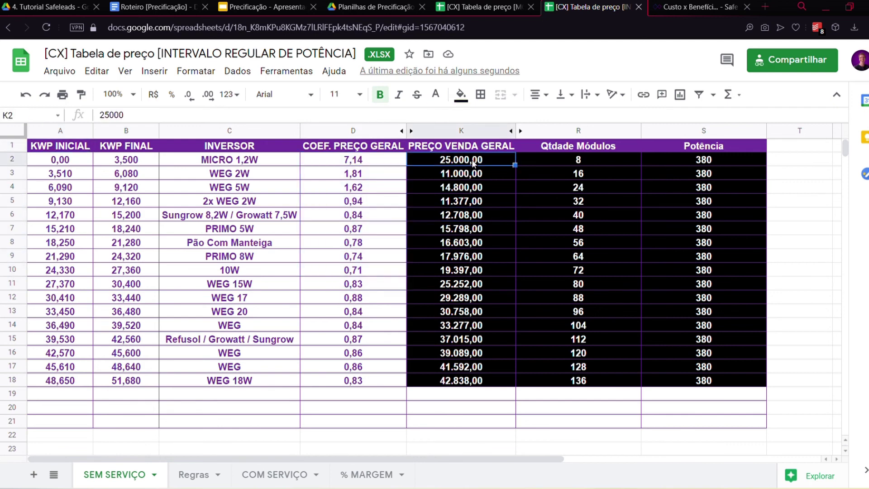
{"action": "key", "text": "Down"}
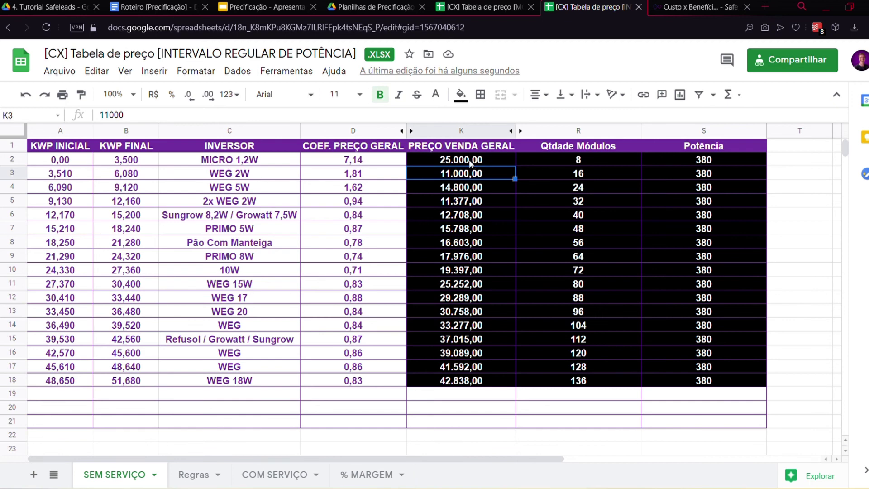
{"action": "type", "text": "30000"}
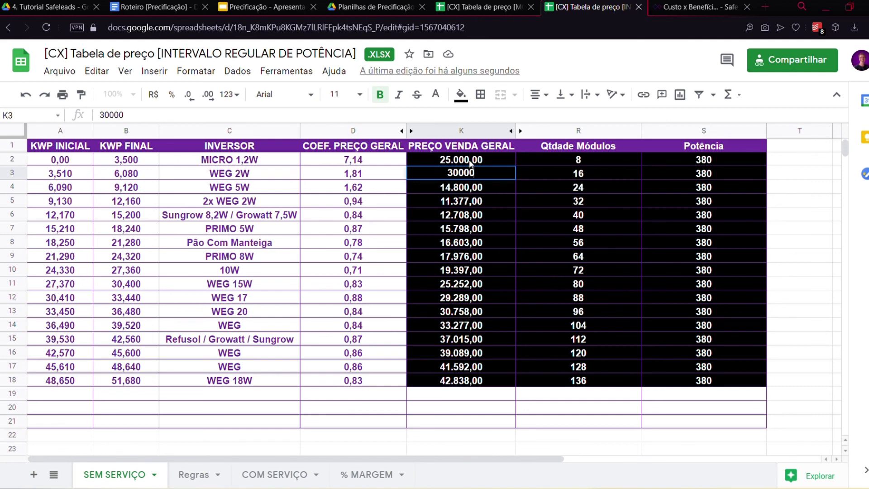
{"action": "key", "text": "Return"}
{"action": "type", "text": "350000"}
{"action": "key", "text": "Return"}
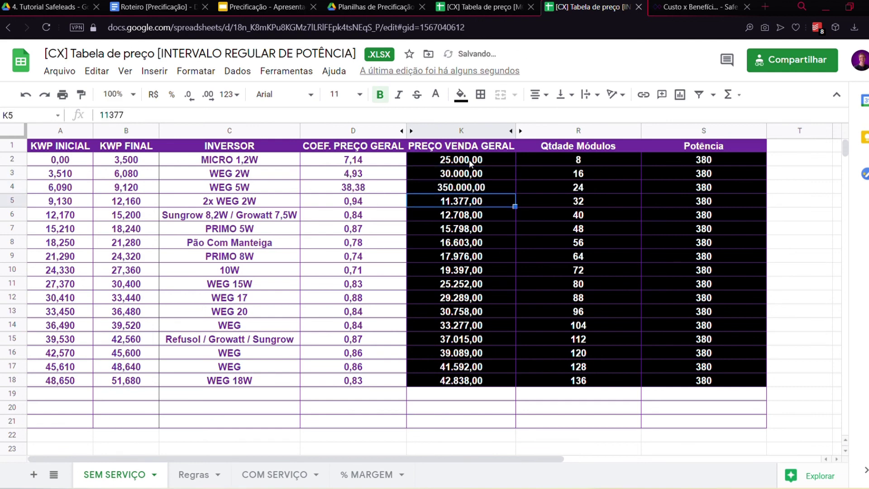
{"action": "key", "text": "Up"}
{"action": "type", "text": "35000"}
{"action": "key", "text": "Return"}
Extend the price series from K2:K4 down through K18 in the PREÇO VENDA GERAL column.
{"action": "left_click_drag", "start_coordinate": [477, 161], "coordinate": [518, 194]}
{"action": "left_click_drag", "start_coordinate": [509, 310], "coordinate": [493, 372]}
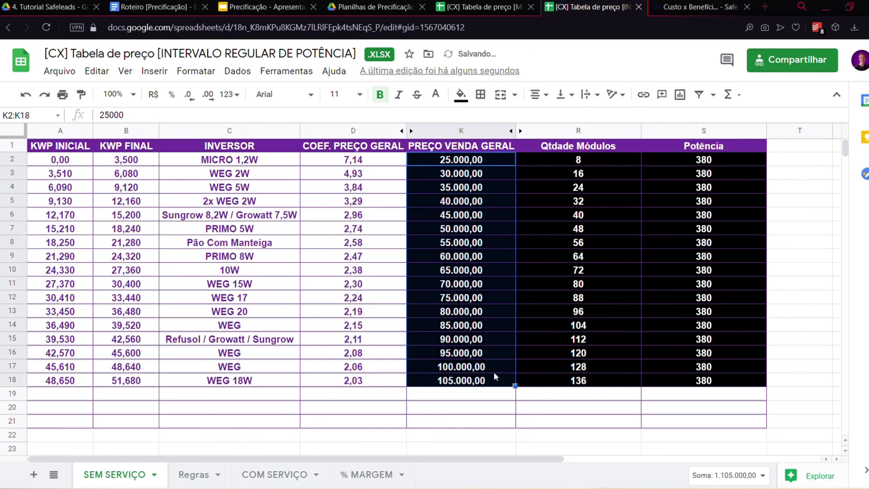
{"action": "left_click", "coordinate": [487, 294]}
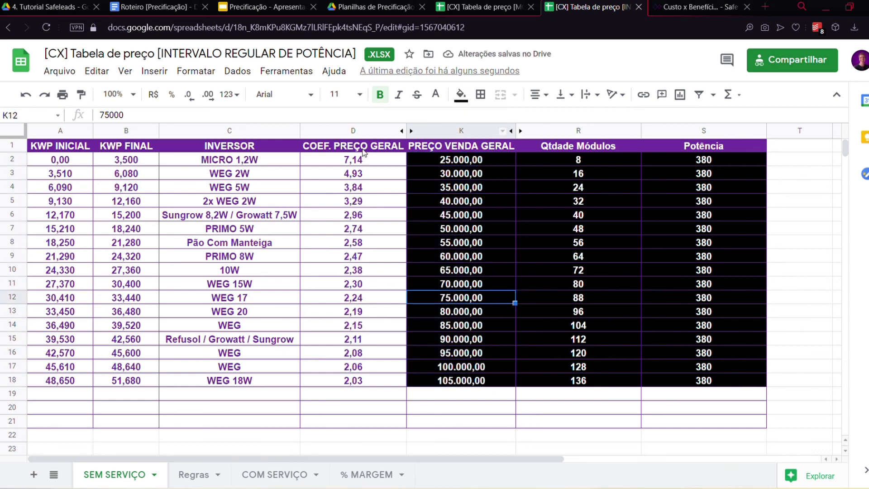
Download the price spreadsheet as an .xlsx file.
{"action": "left_click", "coordinate": [69, 71]}
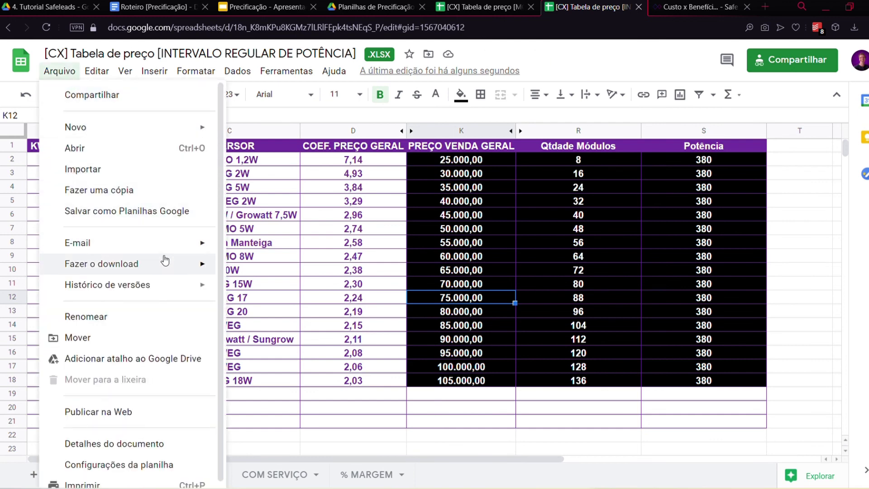
{"action": "mouse_move", "coordinate": [172, 265]}
{"action": "left_click", "coordinate": [260, 271]}
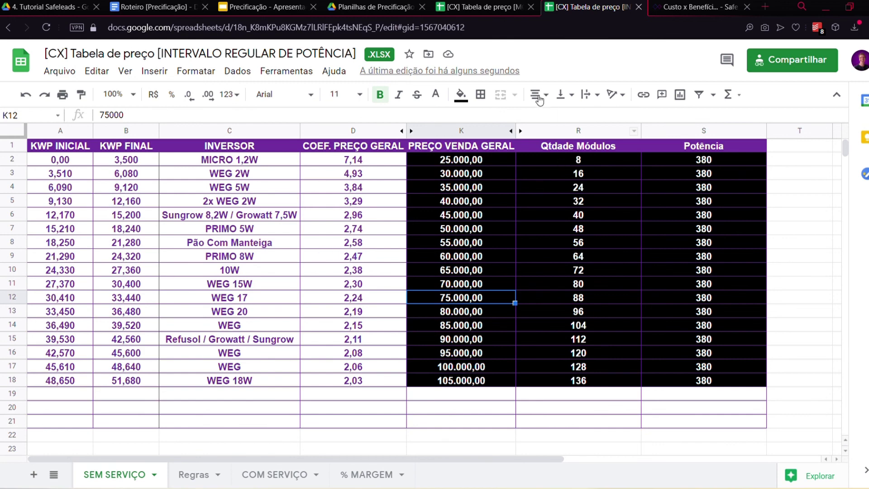
Switch to SafeLeads and load [CX] Tabela de preço [INTERVALO REGULAR DE POTÊNCIA].xlsx into the price import of the kit table.
{"action": "left_click", "coordinate": [681, 7]}
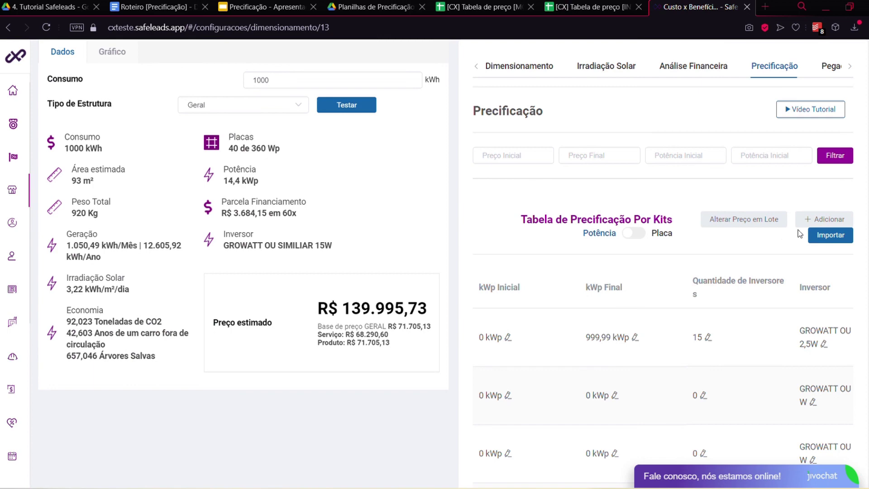
{"action": "left_click", "coordinate": [820, 233]}
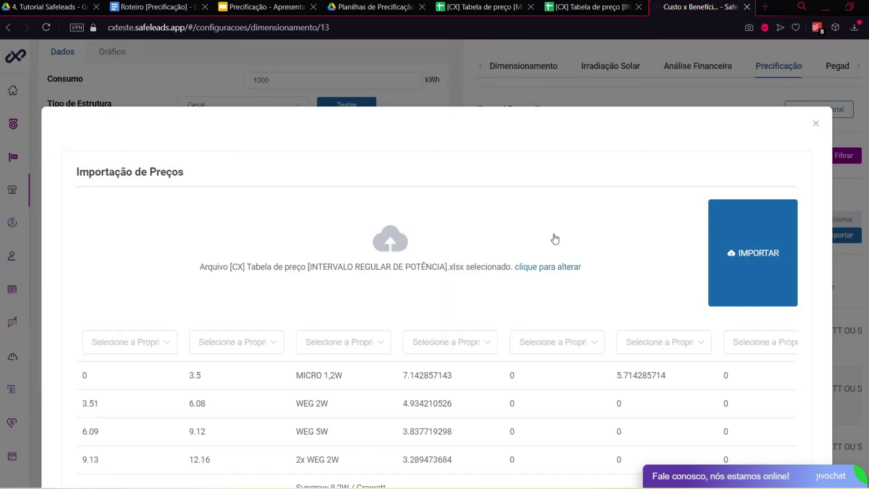
{"action": "scroll", "coordinate": [541, 240], "scroll_direction": "down", "scroll_amount": 3}
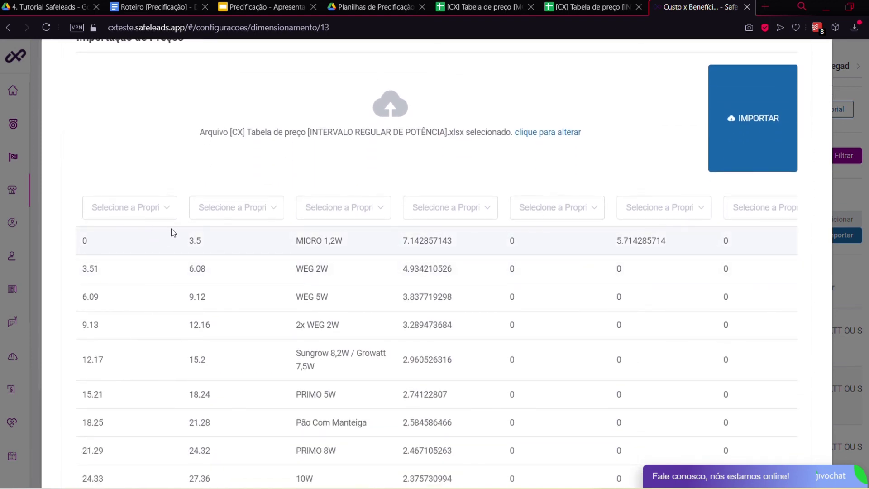
Map the first four columns of the imported file to kWpInicial, kWpFinal, Inversor and Preco.
{"action": "left_click", "coordinate": [150, 209]}
{"action": "left_click", "coordinate": [141, 243]}
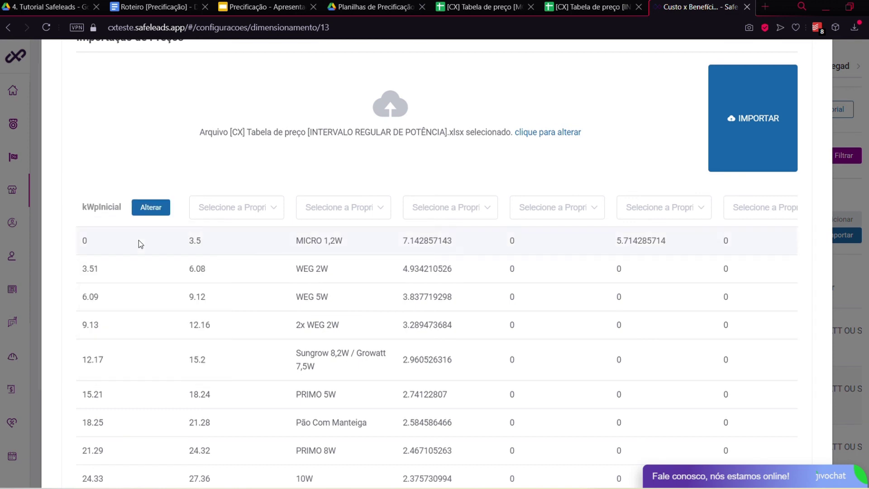
{"action": "left_click", "coordinate": [216, 213]}
{"action": "left_click", "coordinate": [229, 260]}
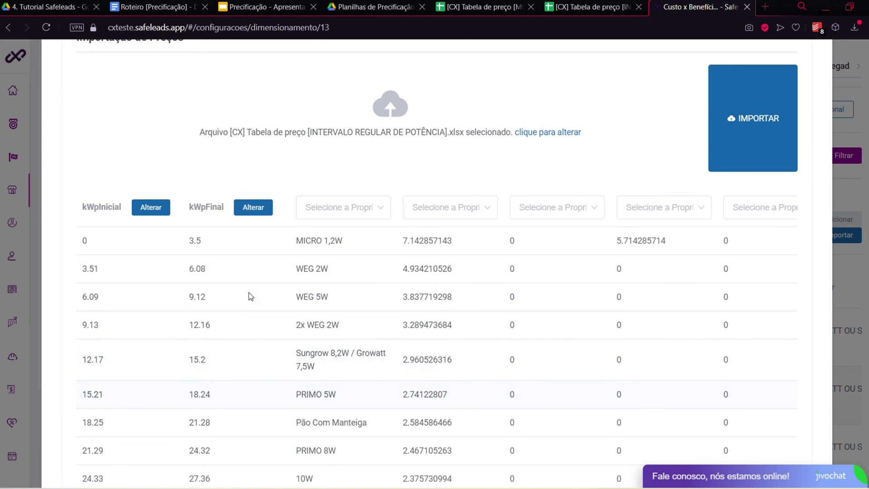
{"action": "left_click", "coordinate": [365, 213]}
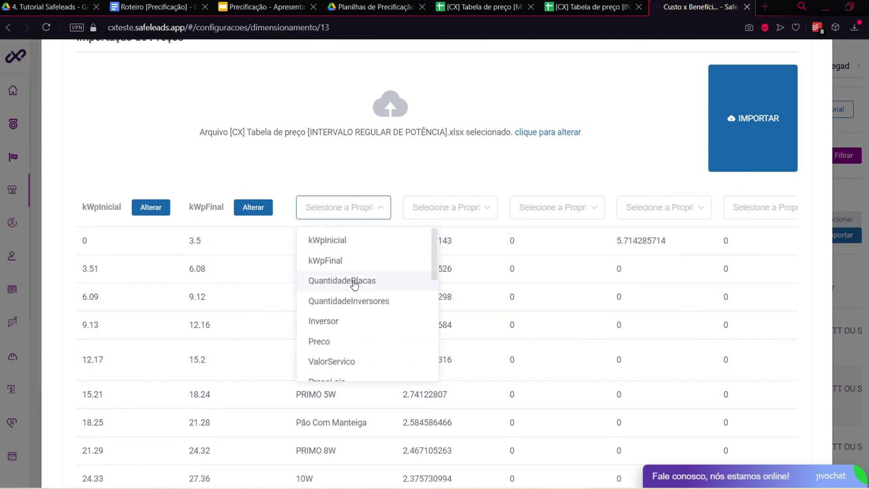
{"action": "left_click", "coordinate": [340, 322]}
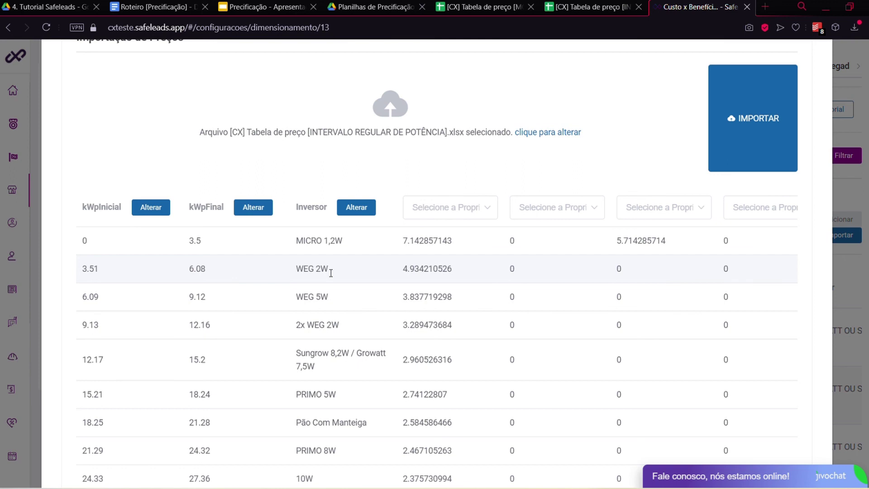
{"action": "left_click", "coordinate": [458, 211]}
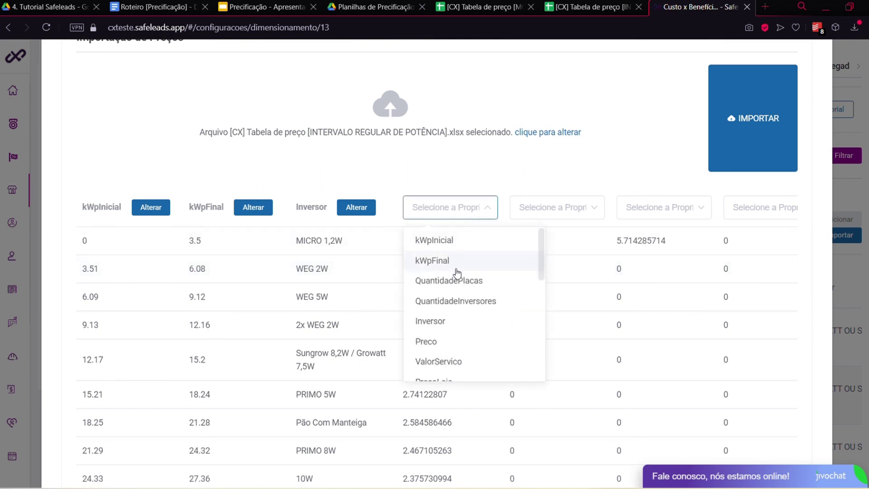
{"action": "scroll", "coordinate": [445, 360], "scroll_direction": "down", "scroll_amount": 1}
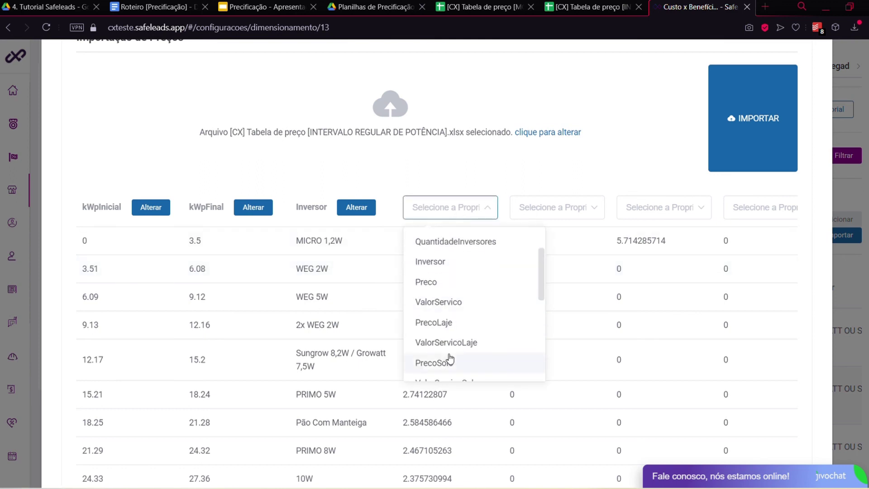
{"action": "left_click", "coordinate": [445, 286]}
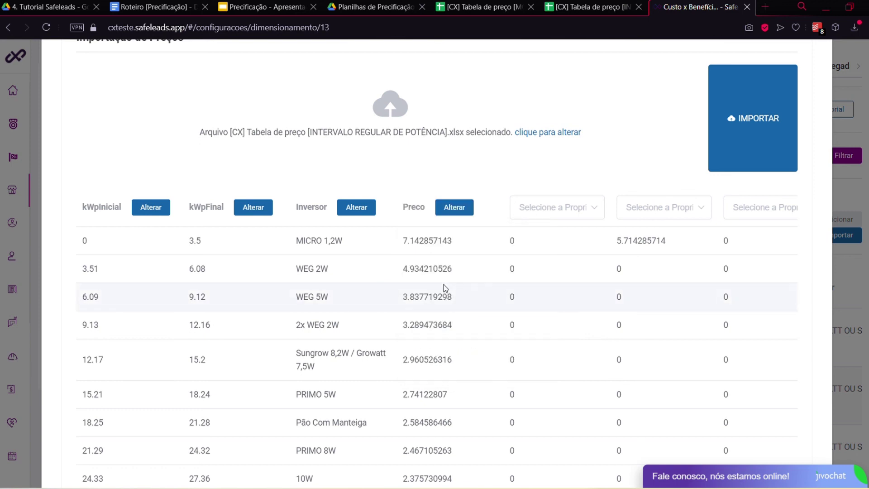
Examine the property options available for the fifth column of the price import, leaving the column unmapped.
{"action": "left_click", "coordinate": [530, 210]}
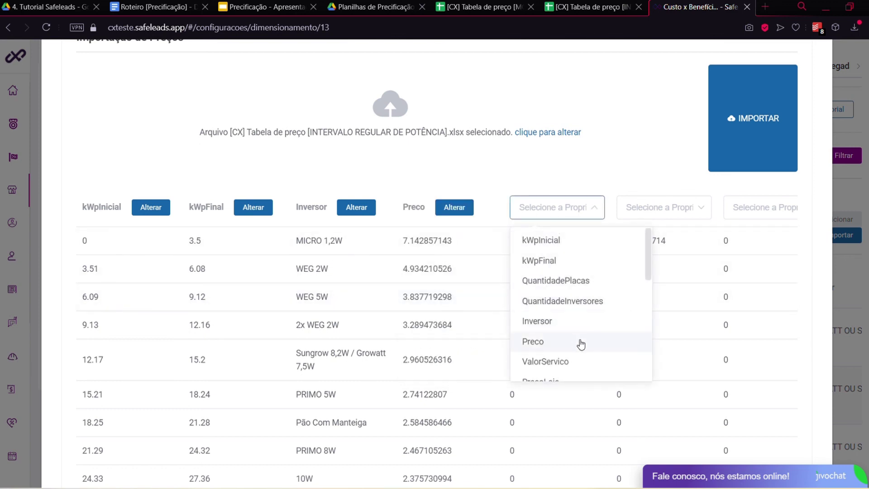
{"action": "scroll", "coordinate": [581, 344], "scroll_direction": "down", "scroll_amount": 1}
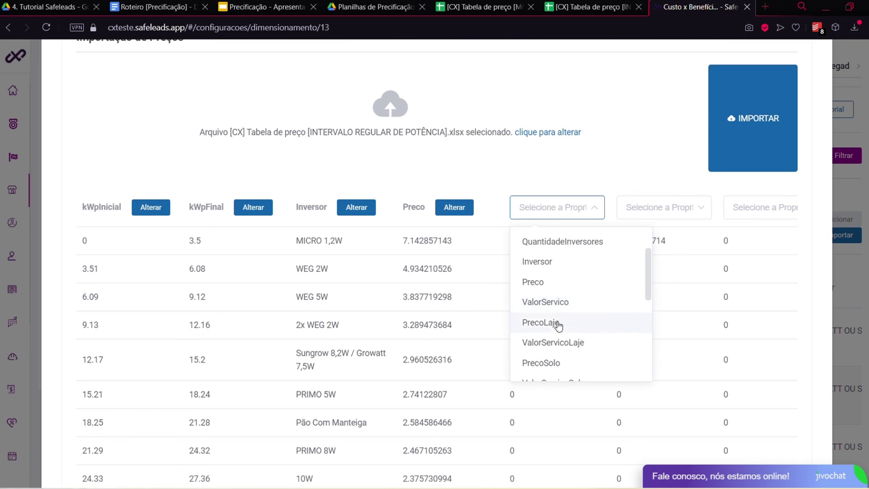
{"action": "scroll", "coordinate": [555, 317], "scroll_direction": "down", "scroll_amount": 4}
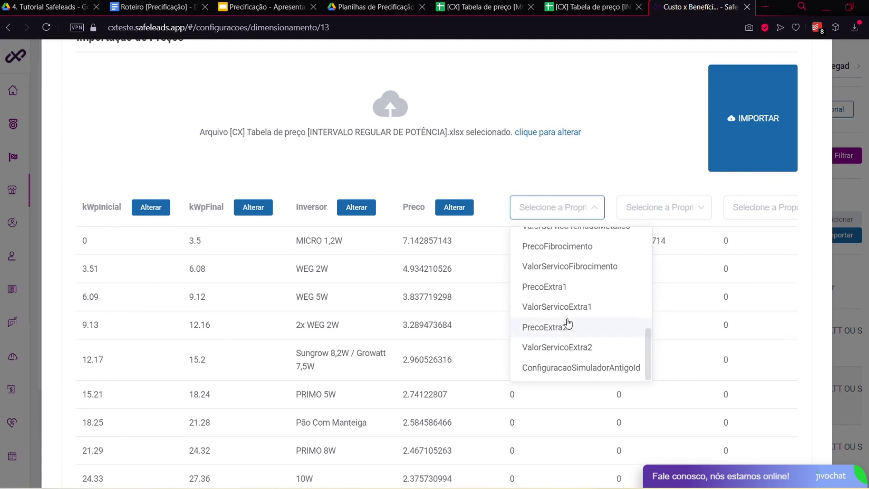
{"action": "left_click", "coordinate": [607, 184]}
Import the mapped price spreadsheet into the kit pricing table.
{"action": "scroll", "coordinate": [674, 262], "scroll_direction": "up", "scroll_amount": 1}
{"action": "scroll", "coordinate": [677, 261], "scroll_direction": "up", "scroll_amount": 1}
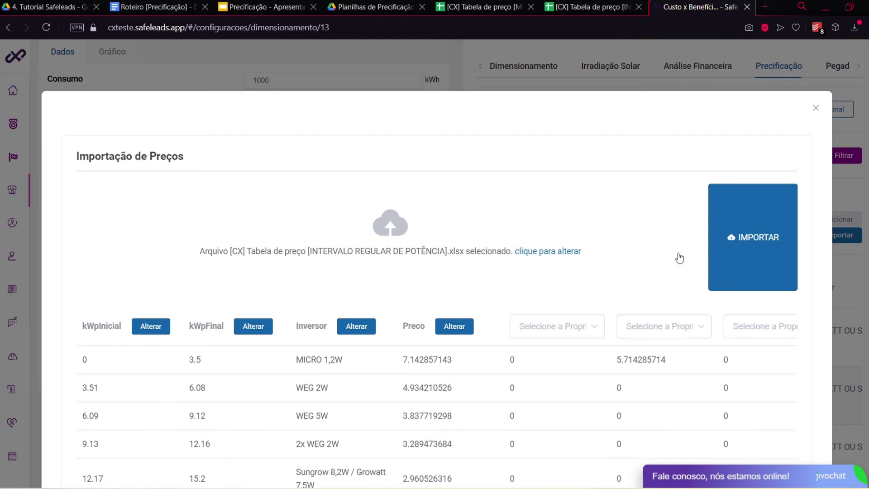
{"action": "left_click", "coordinate": [734, 245]}
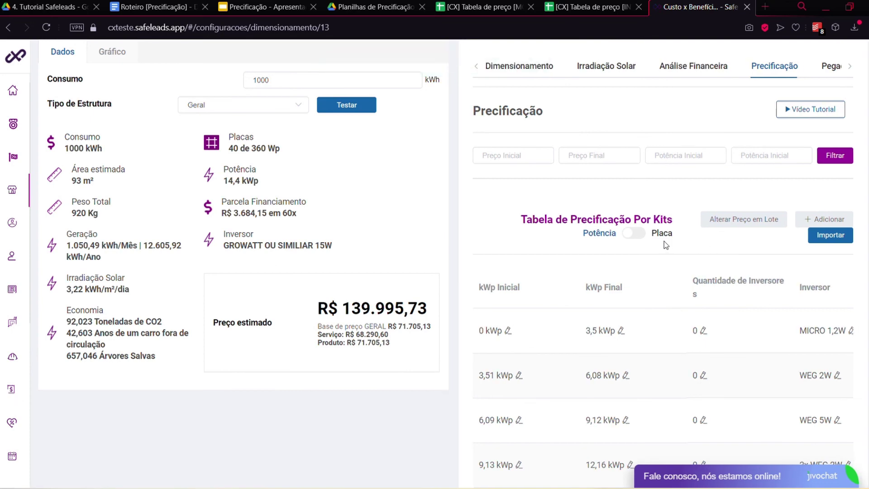
Run the sizing test for a 1000 kWh consumption with the Geral structure and check the estimated price breakdown.
{"action": "left_click", "coordinate": [359, 110]}
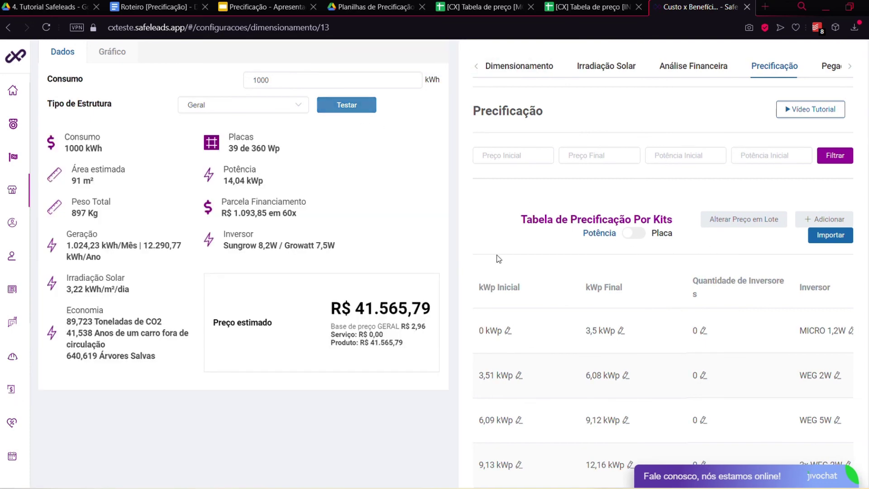
{"action": "left_click_drag", "start_coordinate": [405, 336], "coordinate": [337, 309]}
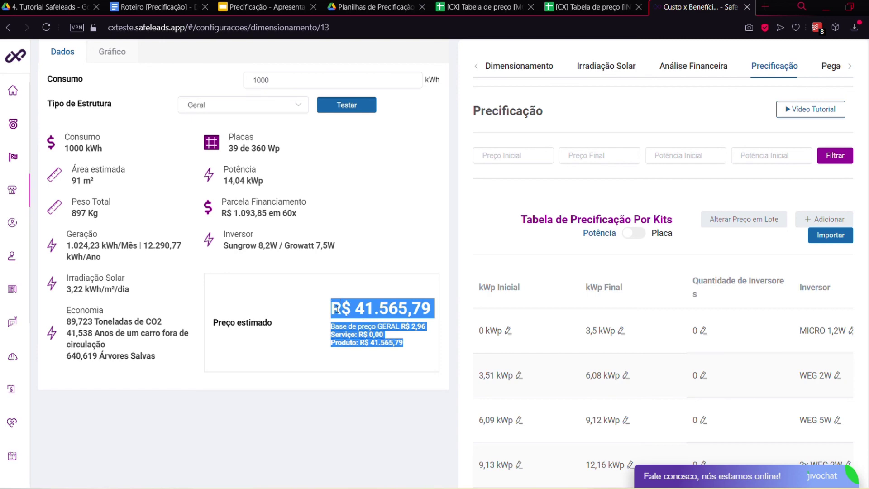
{"action": "left_click", "coordinate": [338, 308]}
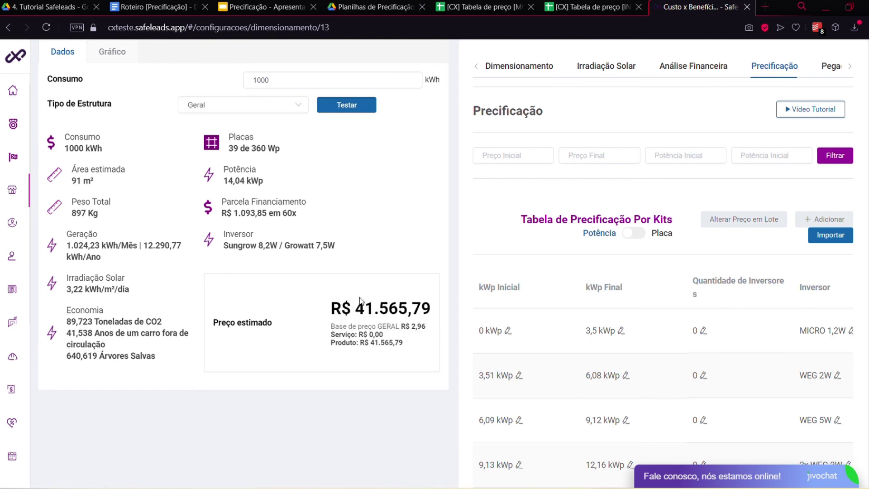
Review the imported power ranges on both pages of the kit pricing table.
{"action": "scroll", "coordinate": [451, 290], "scroll_direction": "down", "scroll_amount": 3}
{"action": "scroll", "coordinate": [493, 295], "scroll_direction": "down", "scroll_amount": 5}
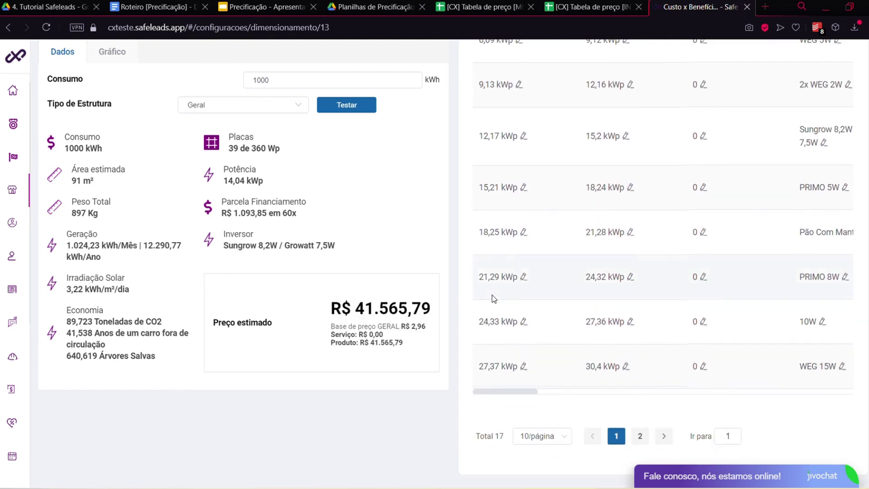
{"action": "left_click", "coordinate": [640, 436]}
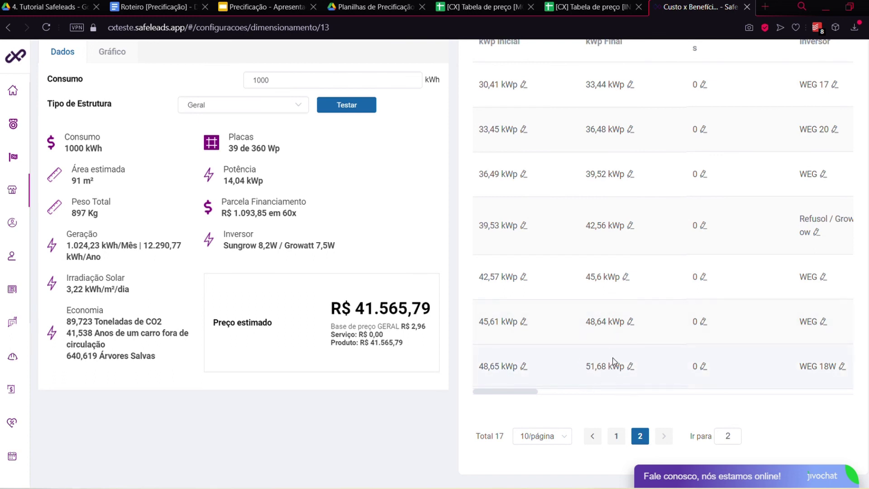
{"action": "scroll", "coordinate": [578, 335], "scroll_direction": "up", "scroll_amount": 3}
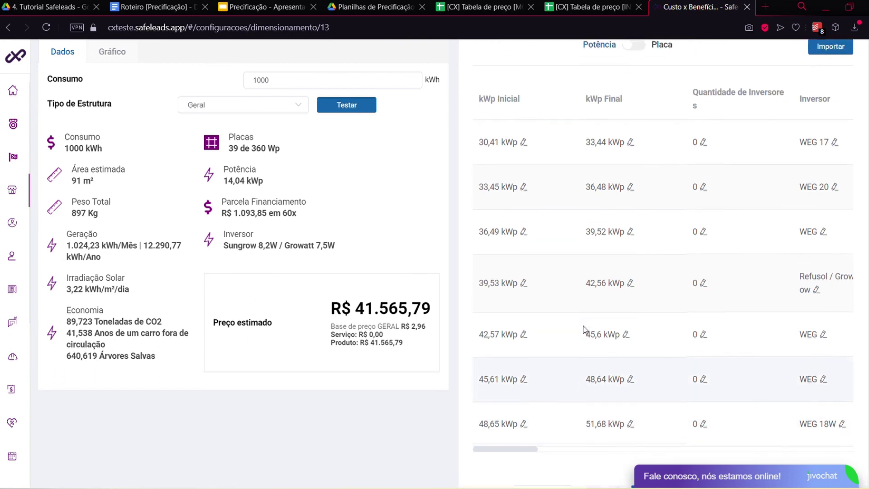
{"action": "scroll", "coordinate": [599, 371], "scroll_direction": "down", "scroll_amount": 3}
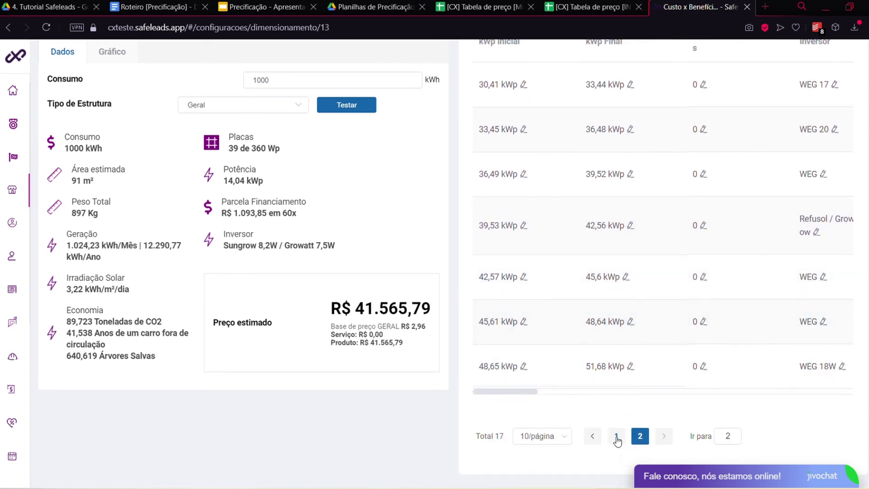
{"action": "left_click", "coordinate": [615, 435]}
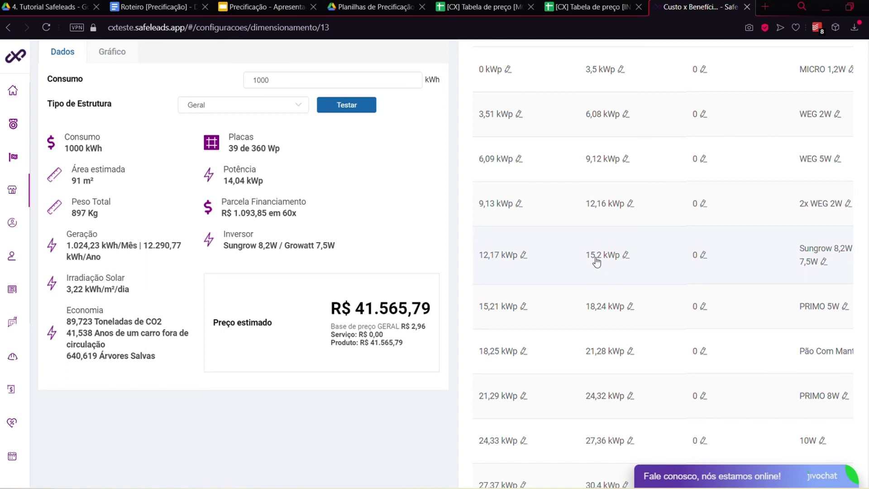
Check the tested system's power and estimated price against the matching power range in the kit pricing table.
{"action": "left_click_drag", "start_coordinate": [254, 185], "coordinate": [222, 183]}
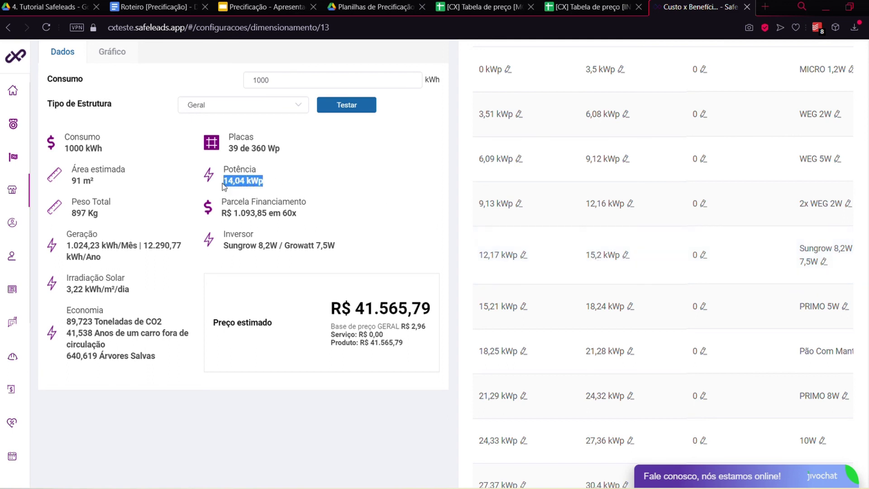
{"action": "left_click", "coordinate": [222, 184]}
{"action": "left_click_drag", "start_coordinate": [271, 185], "coordinate": [230, 189]}
{"action": "key", "text": "super"}
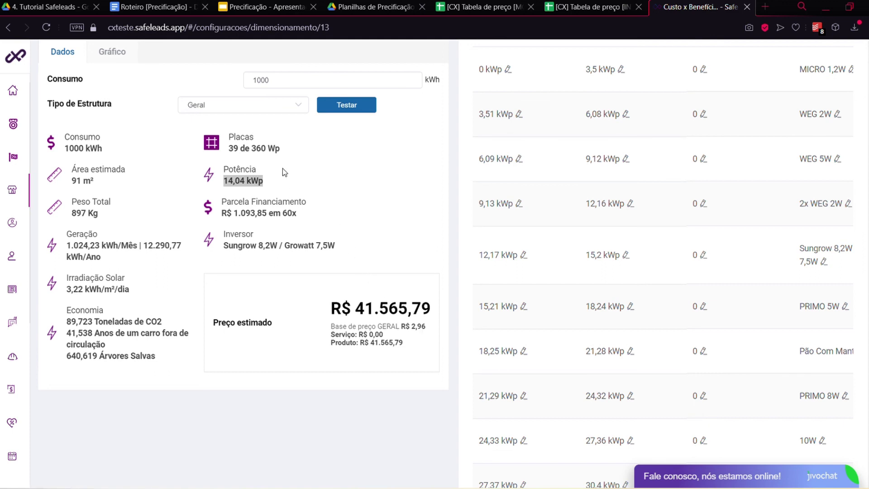
{"action": "left_click_drag", "start_coordinate": [359, 315], "coordinate": [438, 310]}
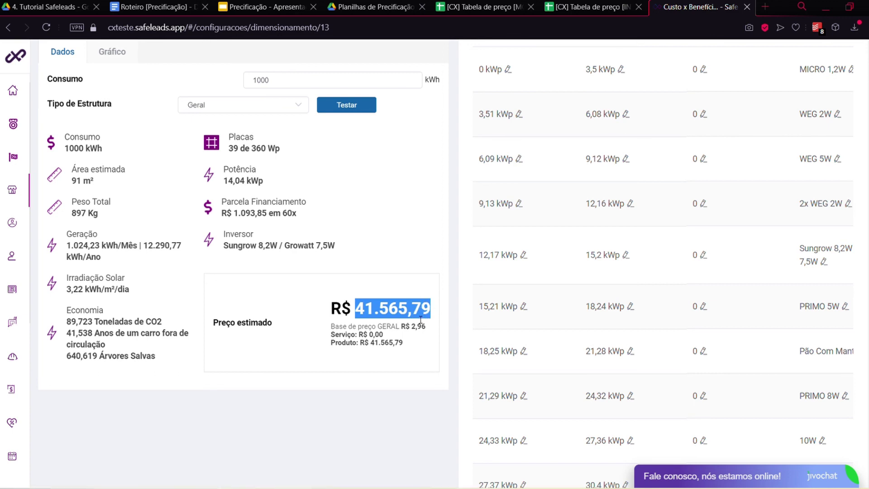
{"action": "key", "text": "alt+Tab"}
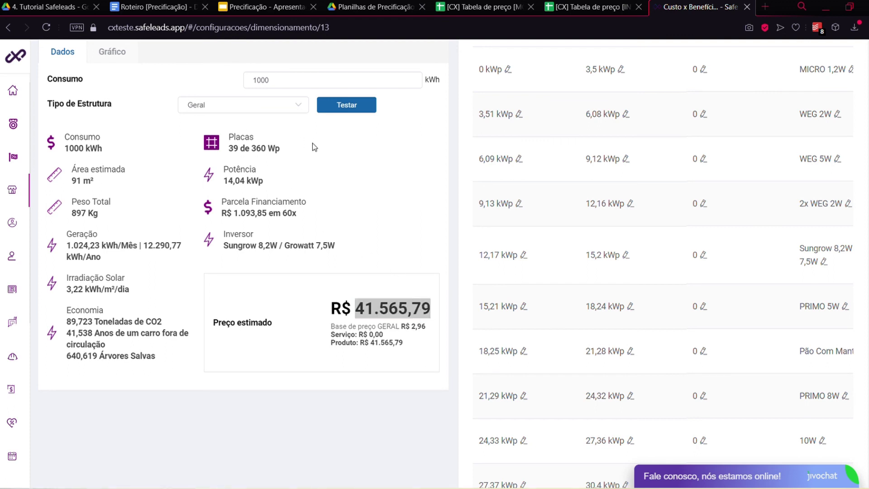
{"action": "key", "text": "alt+Tab"}
{"action": "left_click", "coordinate": [445, 212]}
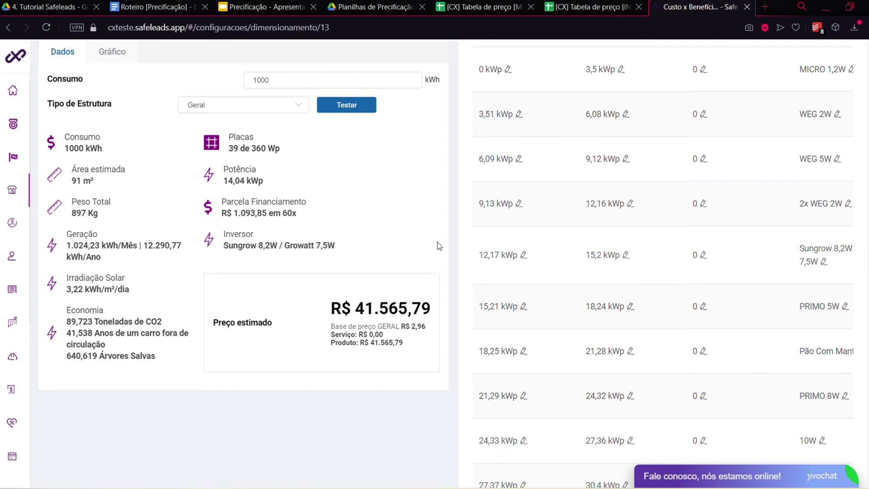
{"action": "scroll", "coordinate": [437, 246], "scroll_direction": "up", "scroll_amount": 6}
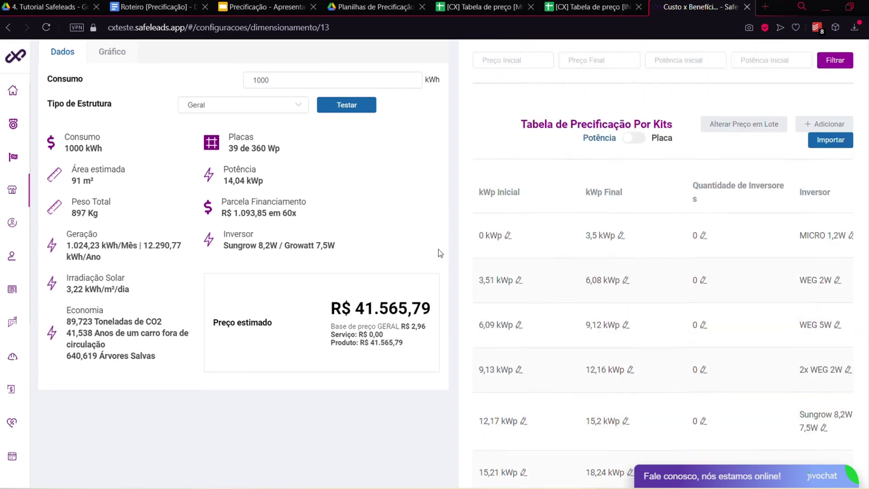